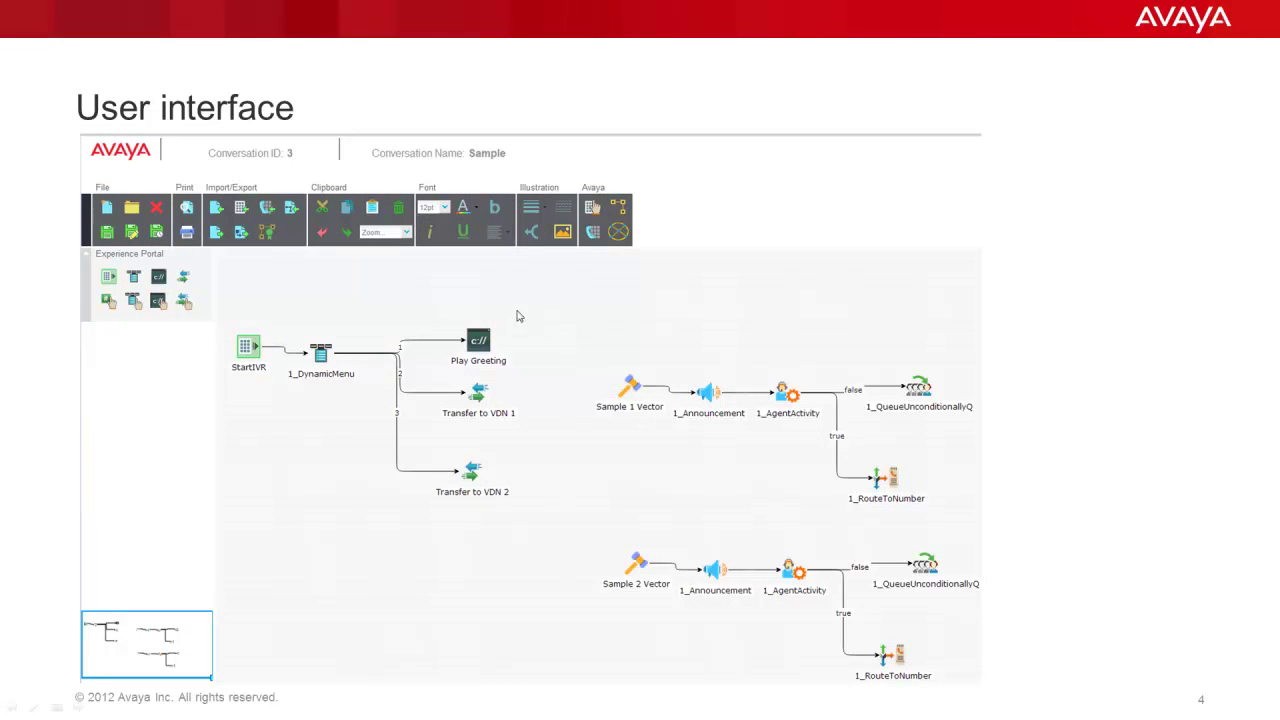
Circle the StartIVR and Sample 1 Vector flows and the editor toolbar in red on the slide.
mouse_move(517, 309)
mouse_down()
mouse_move(329, 286)
mouse_move(222, 350)
mouse_move(258, 462)
mouse_move(444, 520)
mouse_move(516, 336)
mouse_move(486, 302)
mouse_up()
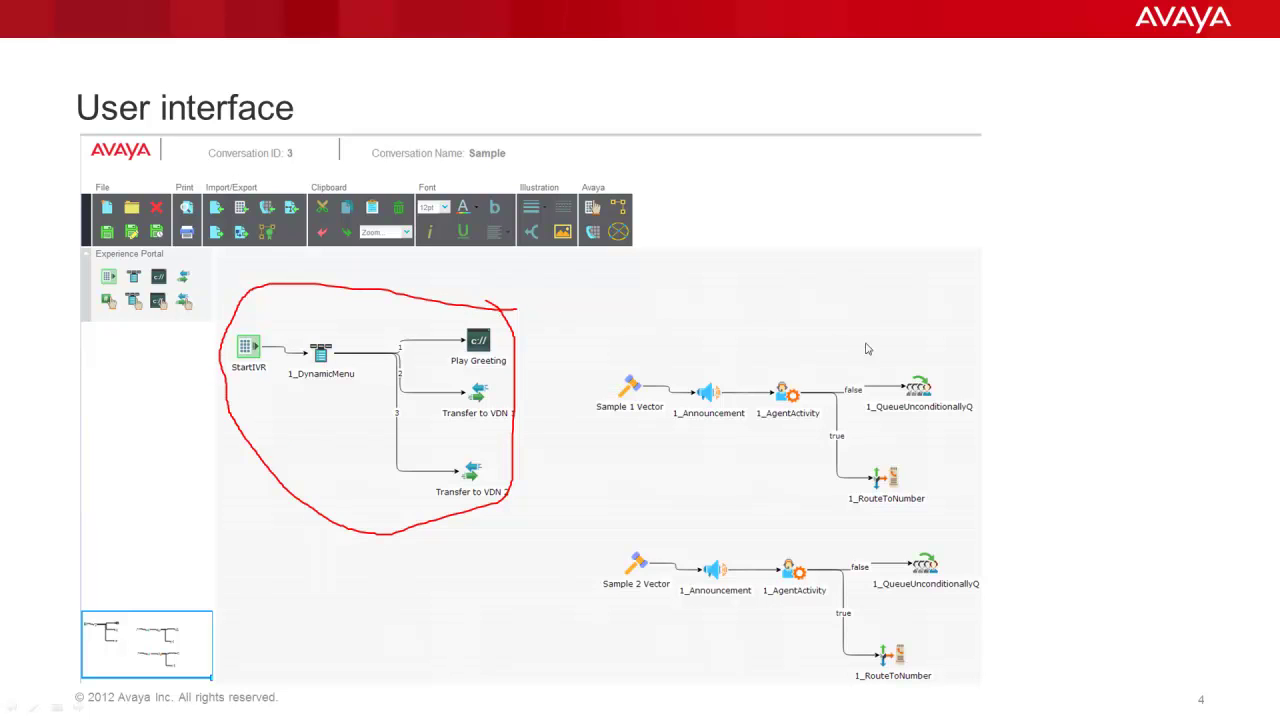
mouse_move(880, 349)
mouse_down()
mouse_move(710, 318)
mouse_move(731, 487)
mouse_move(890, 342)
mouse_move(828, 330)
mouse_up()
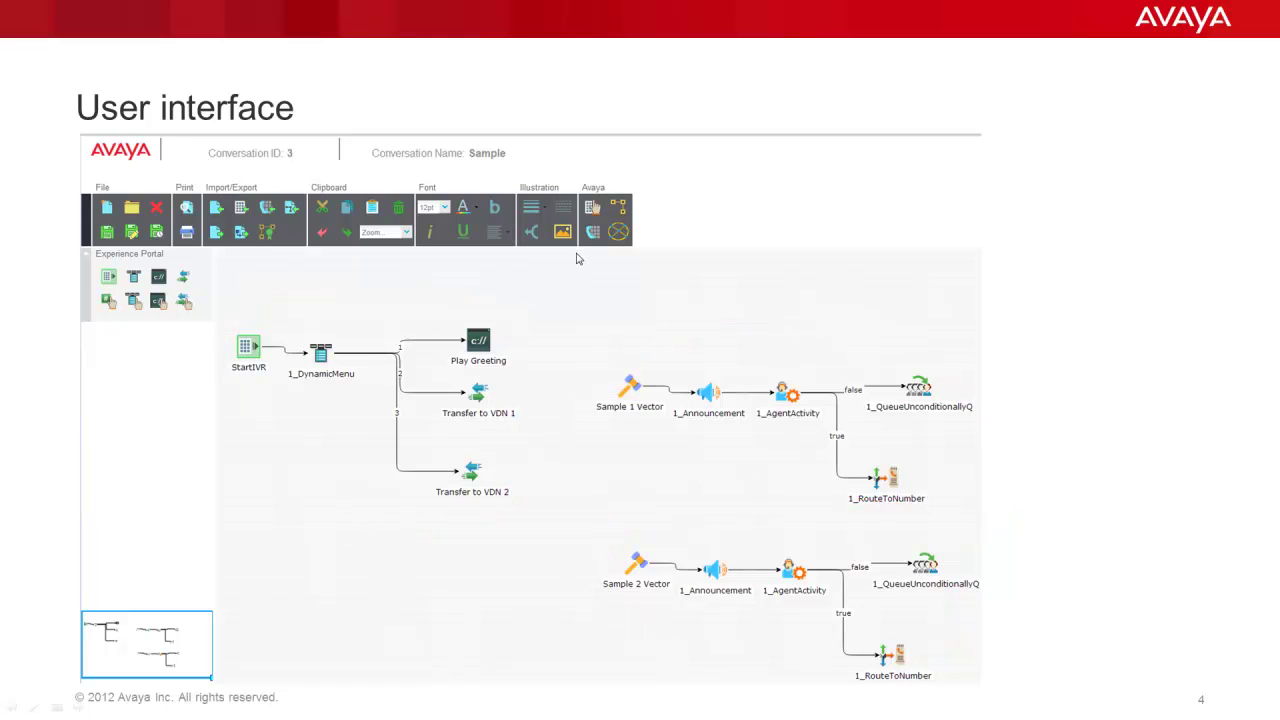
mouse_move(582, 201)
mouse_down()
mouse_move(330, 167)
mouse_move(100, 185)
mouse_move(88, 244)
mouse_move(298, 269)
mouse_move(500, 268)
mouse_move(576, 246)
mouse_move(584, 213)
mouse_move(562, 186)
mouse_up()
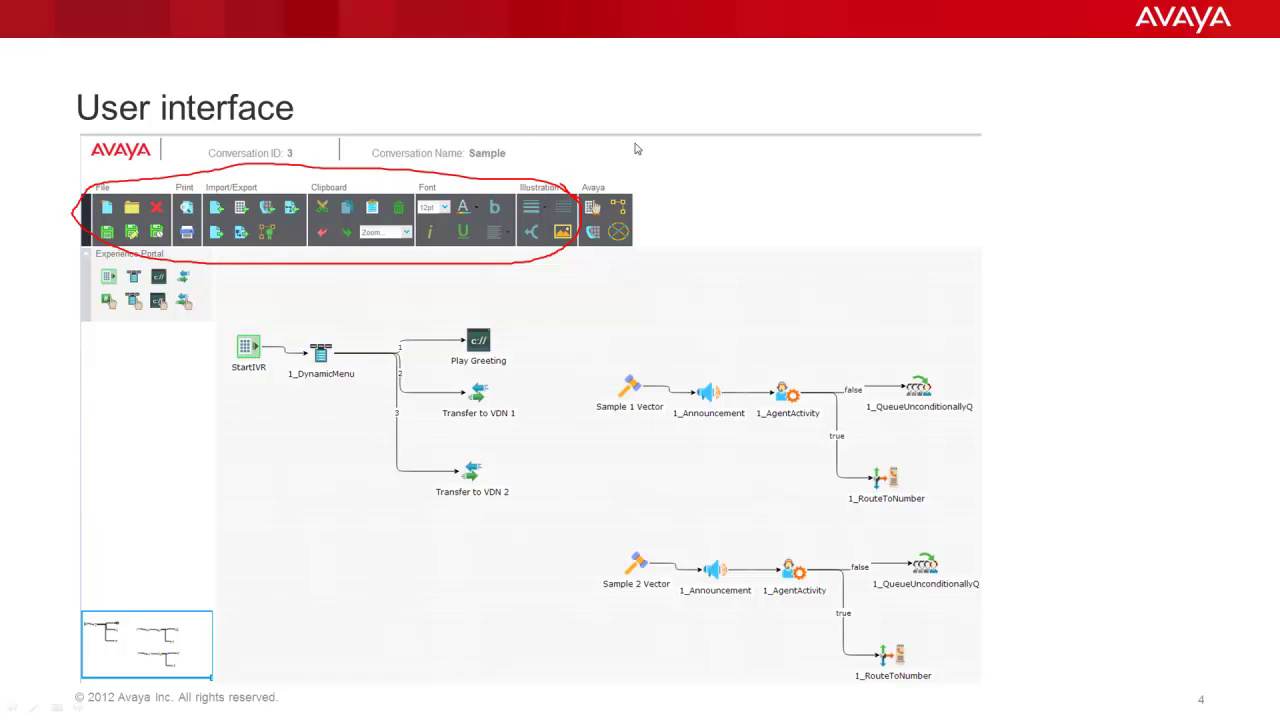
mouse_move(651, 175)
mouse_down()
mouse_move(572, 195)
mouse_move(576, 258)
mouse_move(660, 253)
mouse_move(656, 180)
mouse_move(630, 168)
mouse_up()
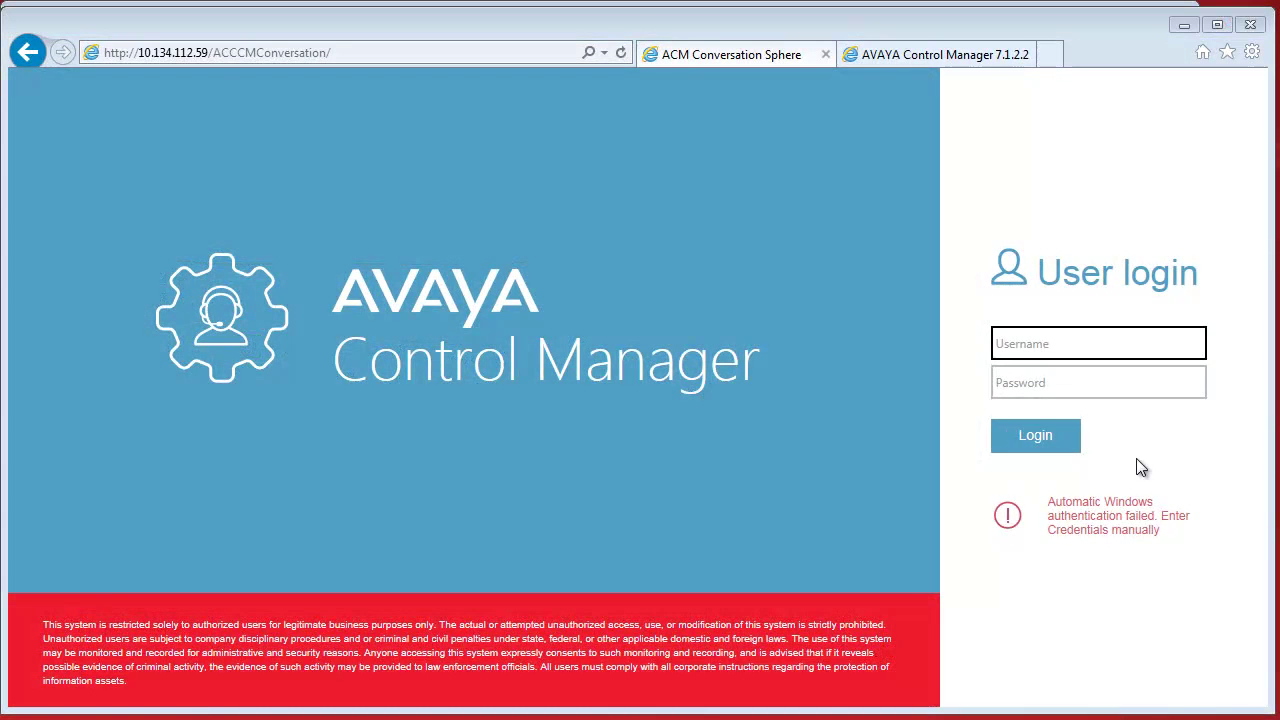
Log in to Avaya Control Manager with the user name and password.
click(1042, 351)
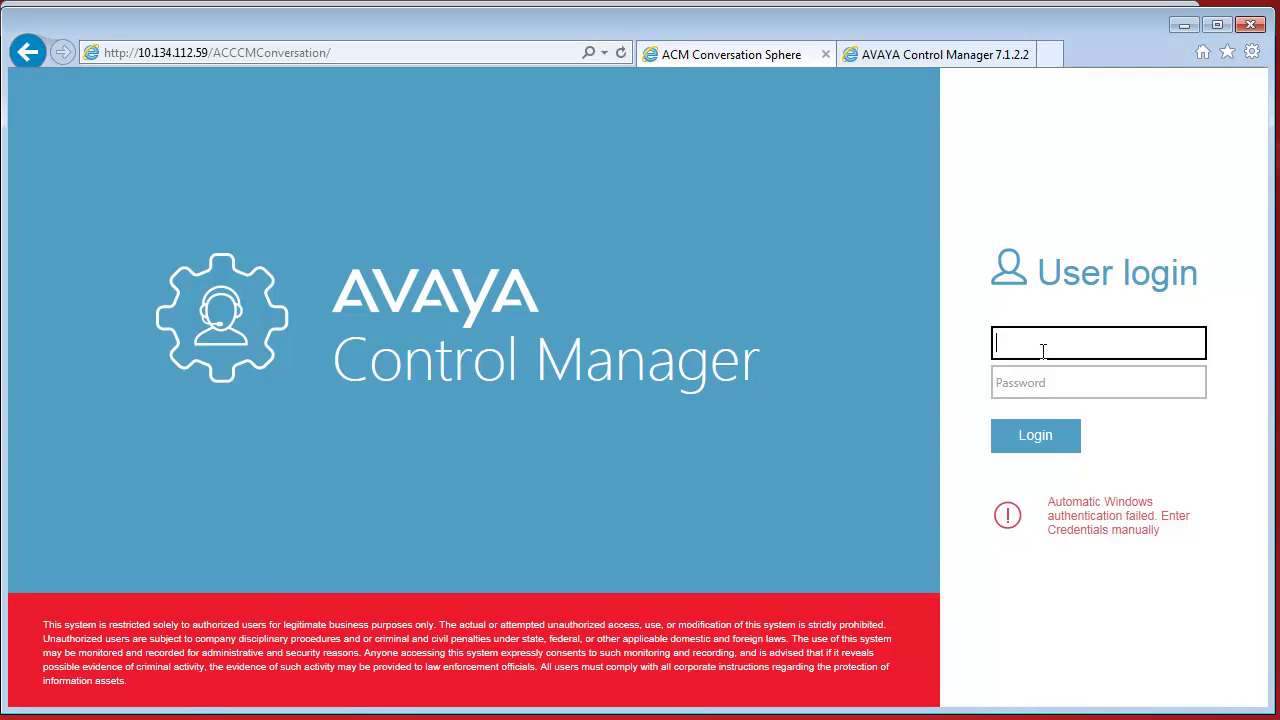
text(itnv)
key(Tab)
text(****)
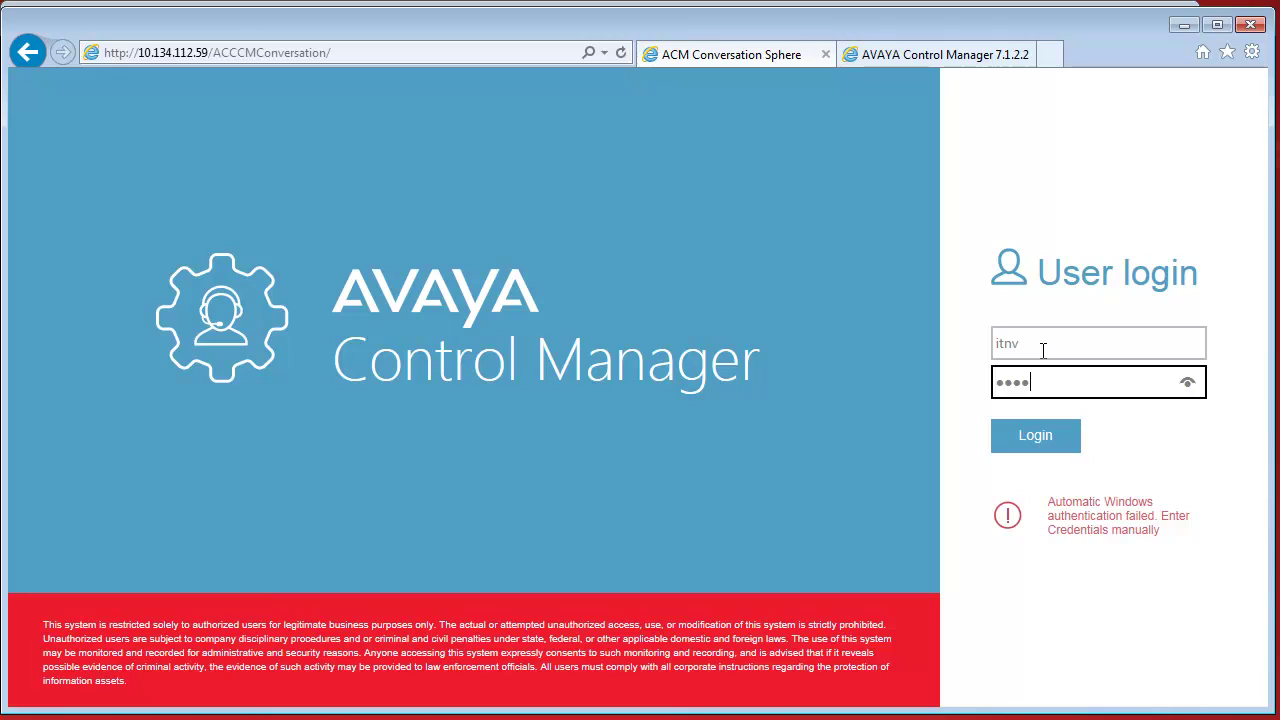
click(1028, 440)
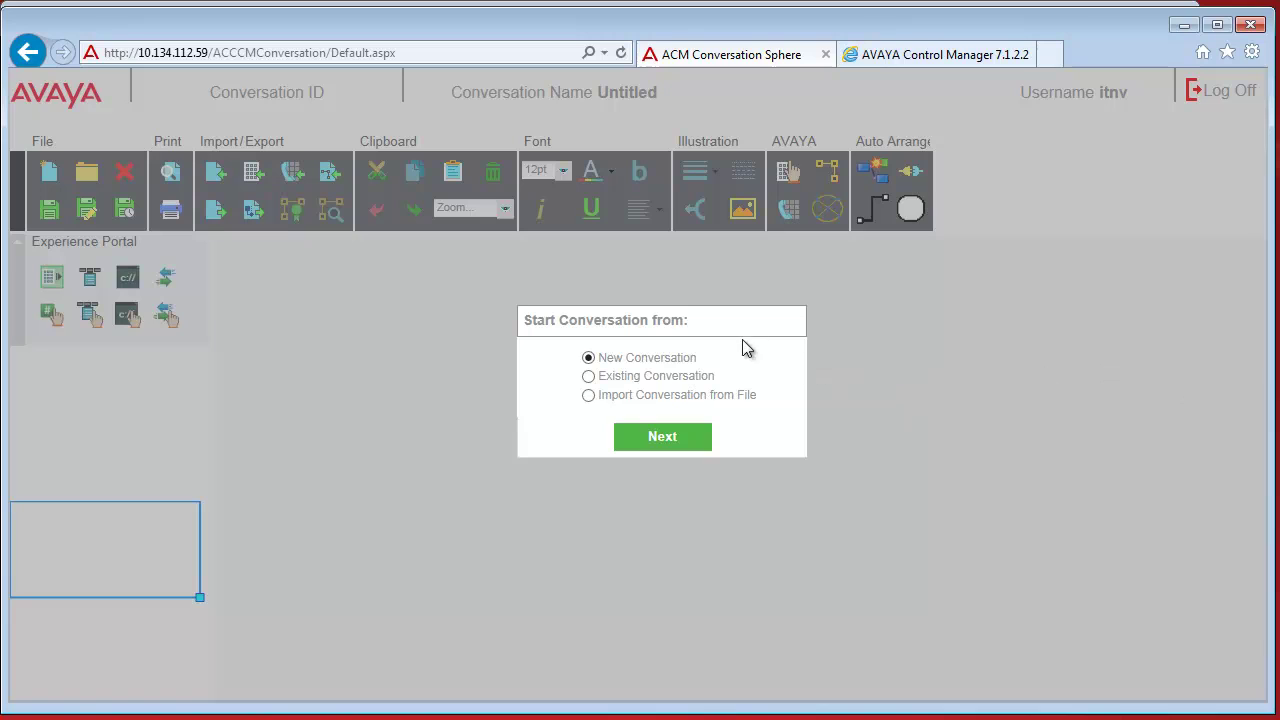
Open the existing Conversation_12 (ID 263) by filtering Vector Number to 12.
click(647, 376)
click(660, 437)
click(643, 252)
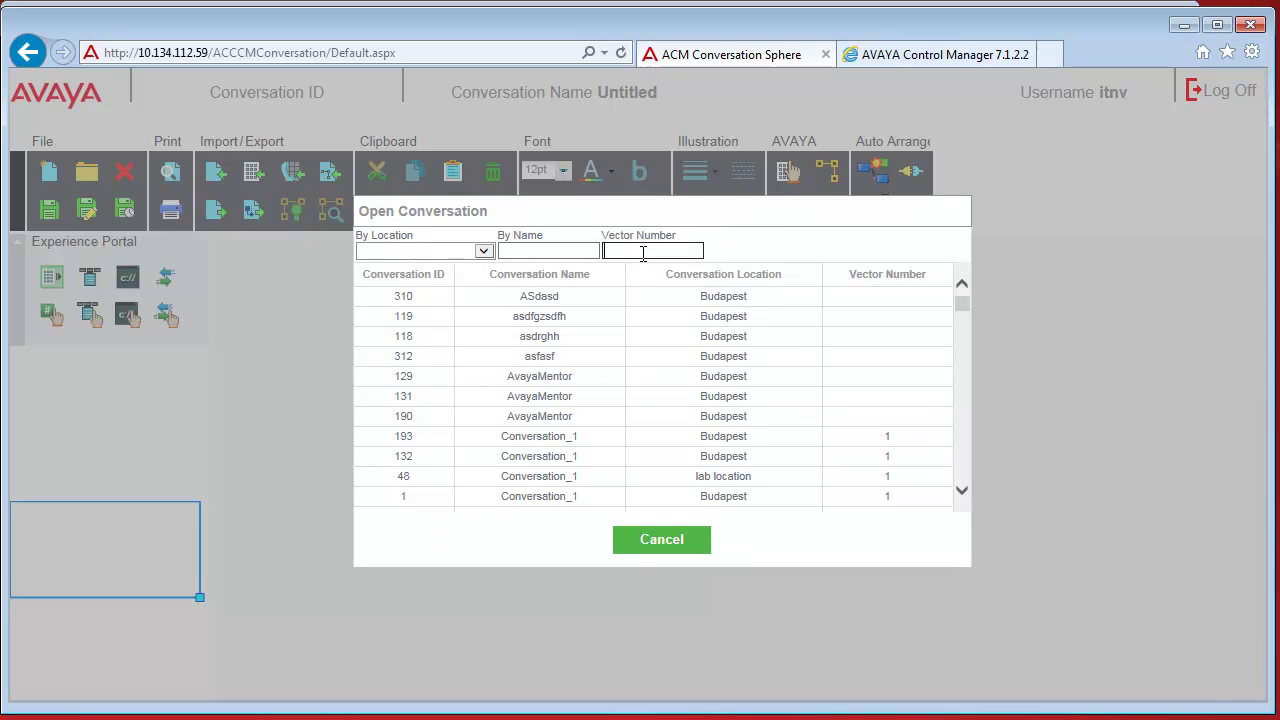
text(12)
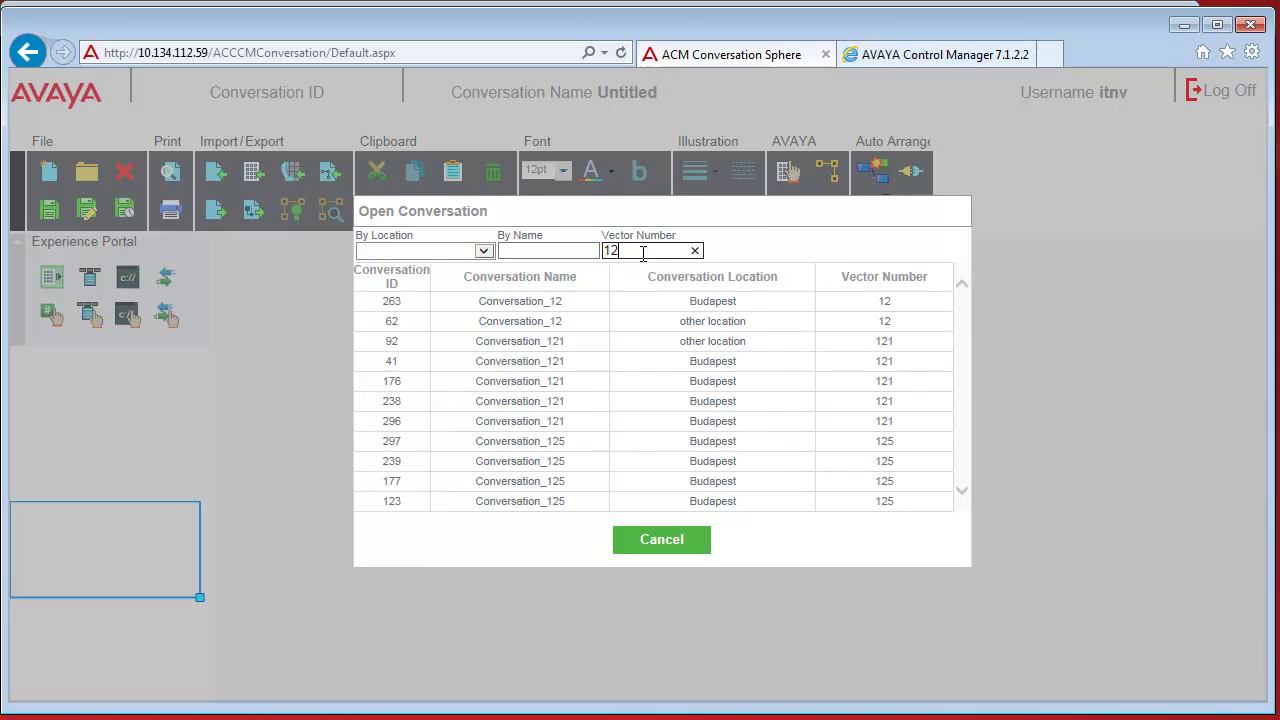
click(730, 307)
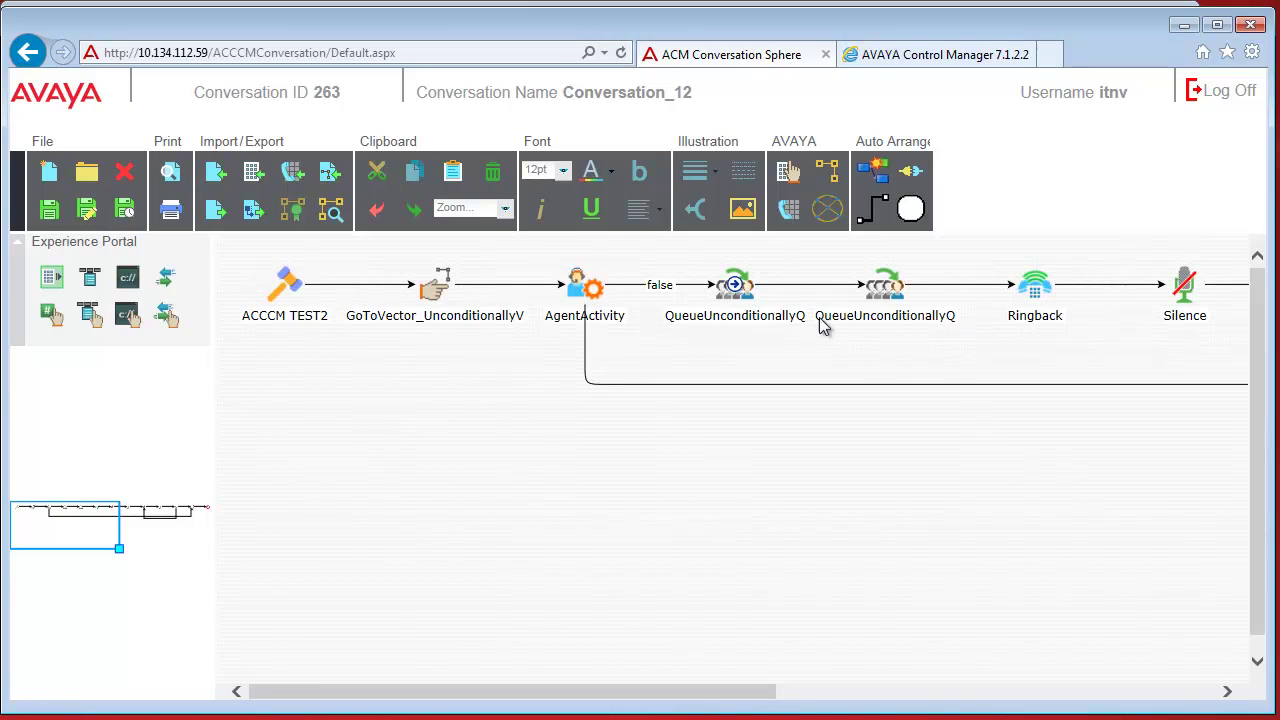
View the Ringback and Silence step properties without changing them.
double_click(1034, 300)
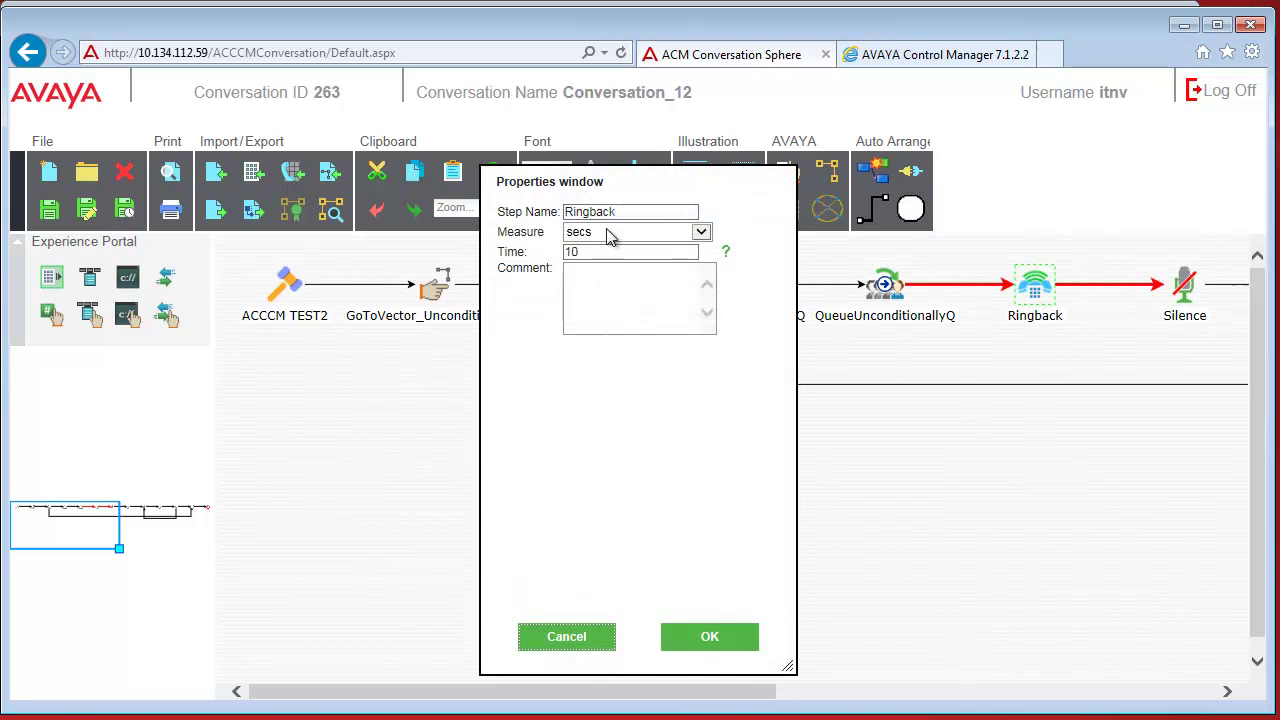
click(571, 640)
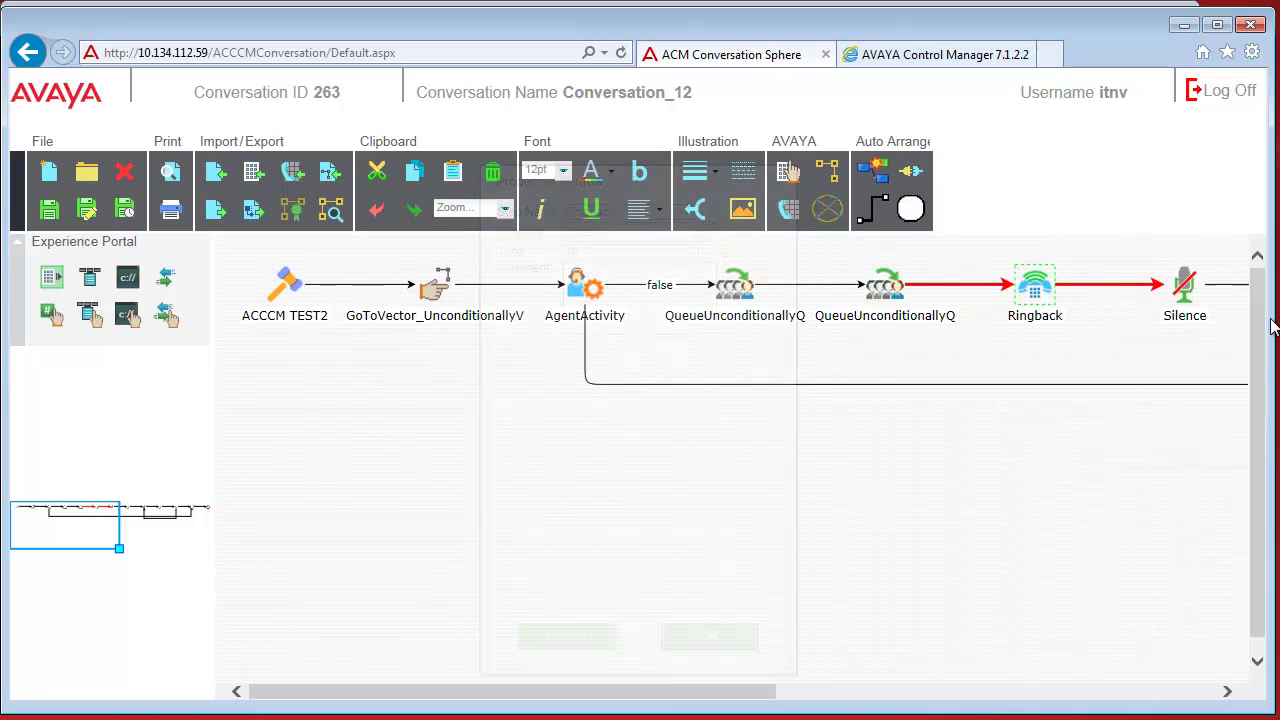
double_click(1180, 282)
click(580, 646)
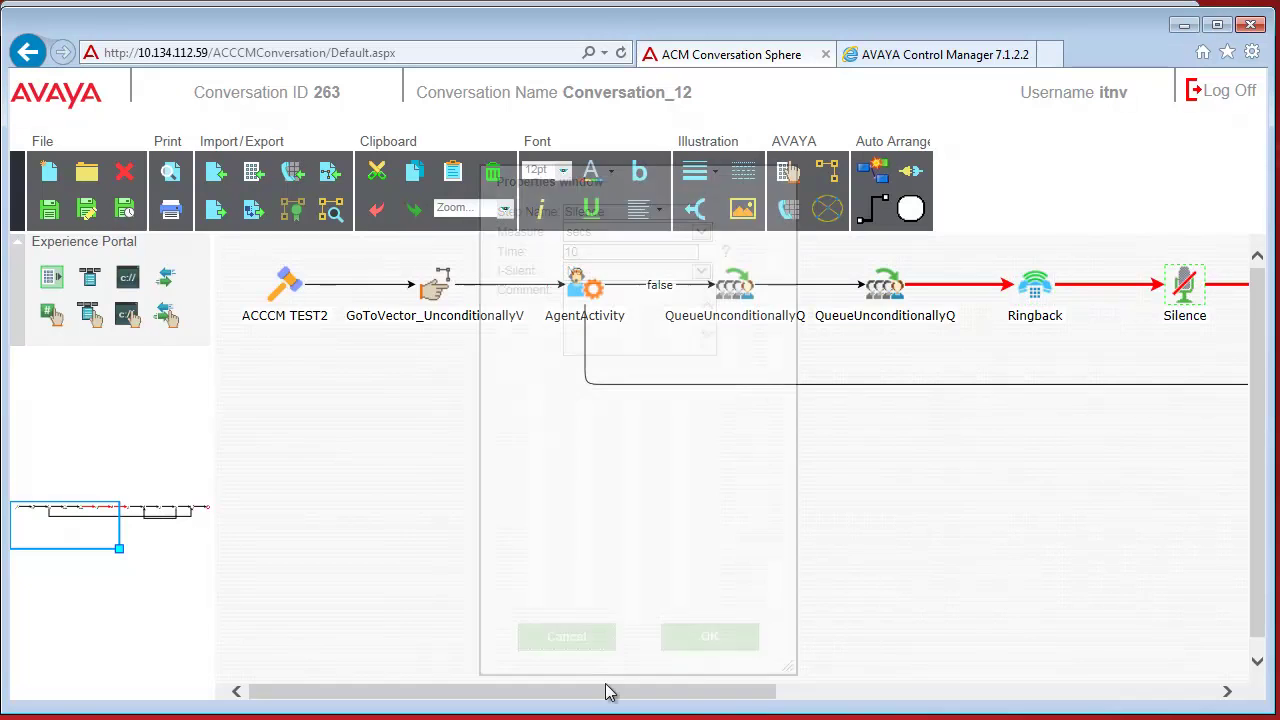
drag(610, 692, 1045, 692)
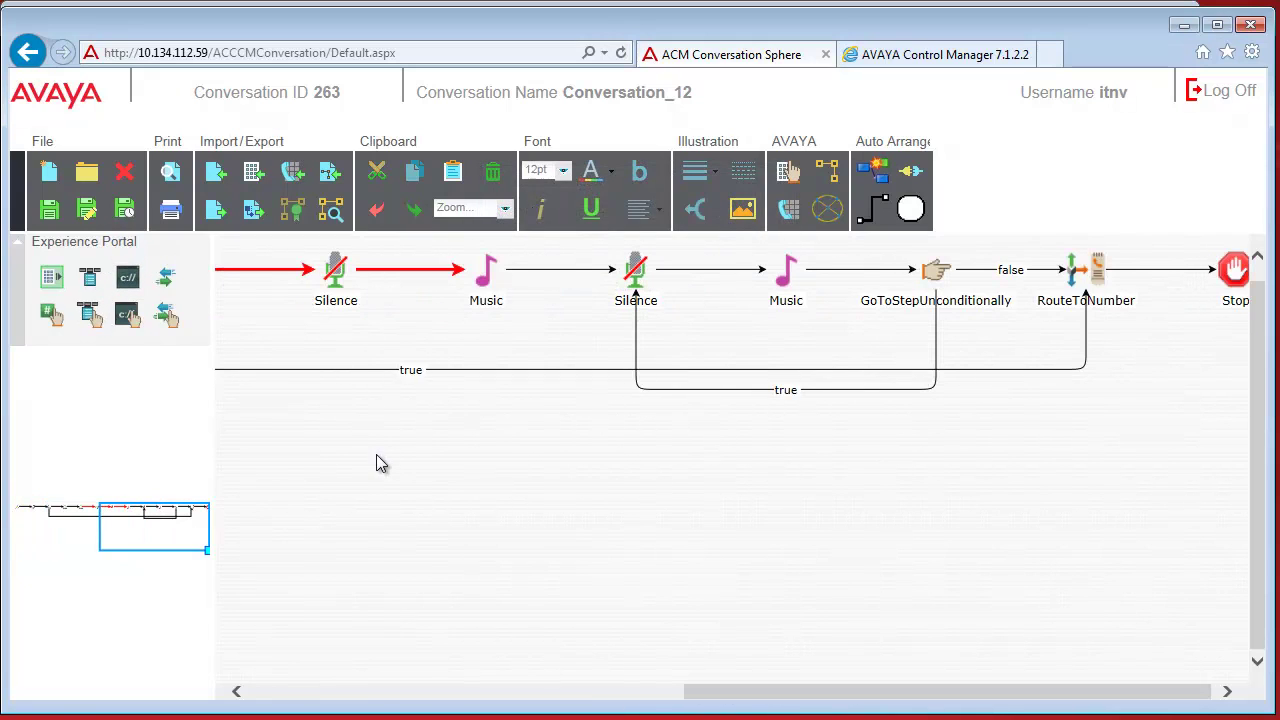
scroll(314, 450, left, 1)
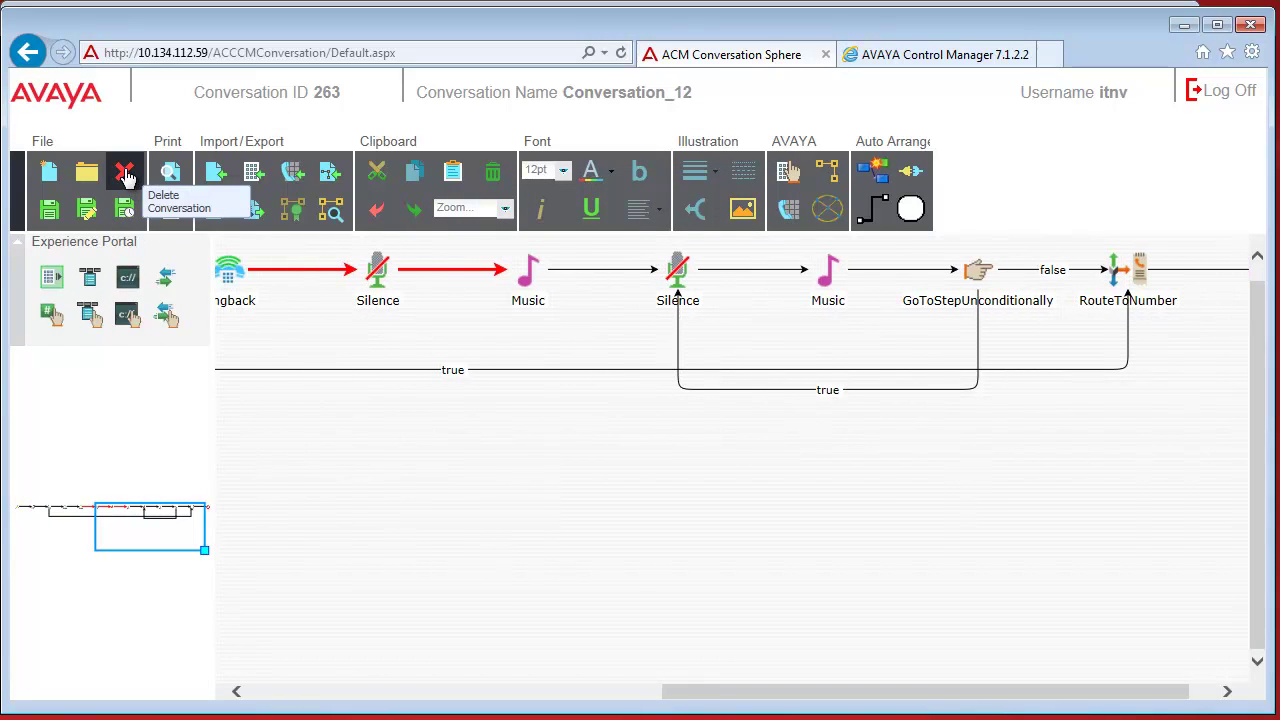
Delete Conversation_12, leaving Delete from AVAYA unchecked.
click(125, 175)
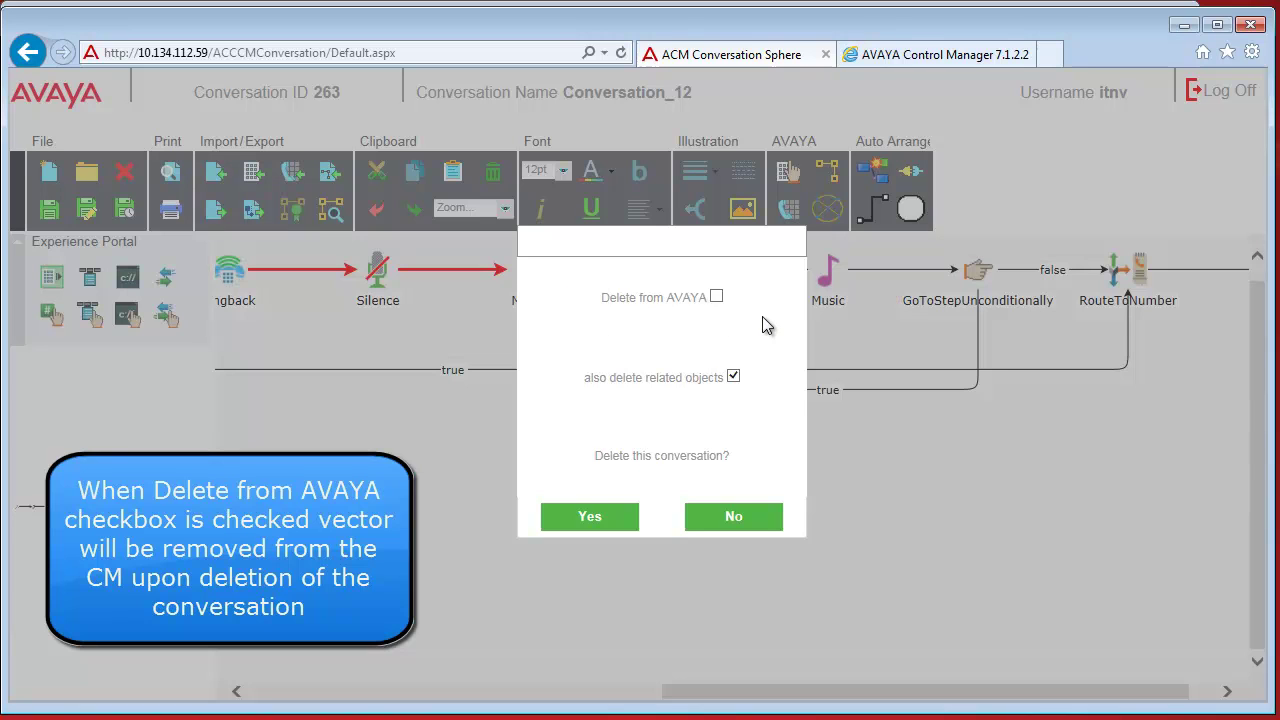
click(594, 521)
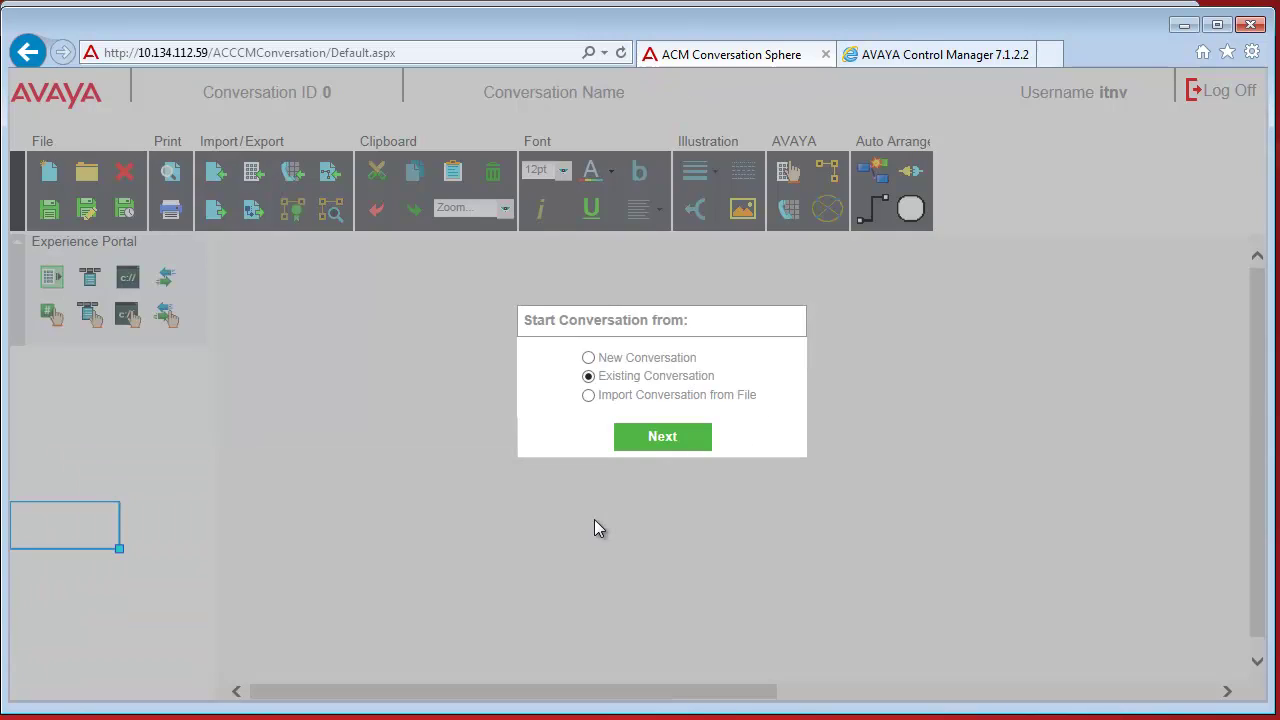
Create new conversation '98' in Budapest, saved to Avaya as ID 313.
click(650, 359)
click(652, 437)
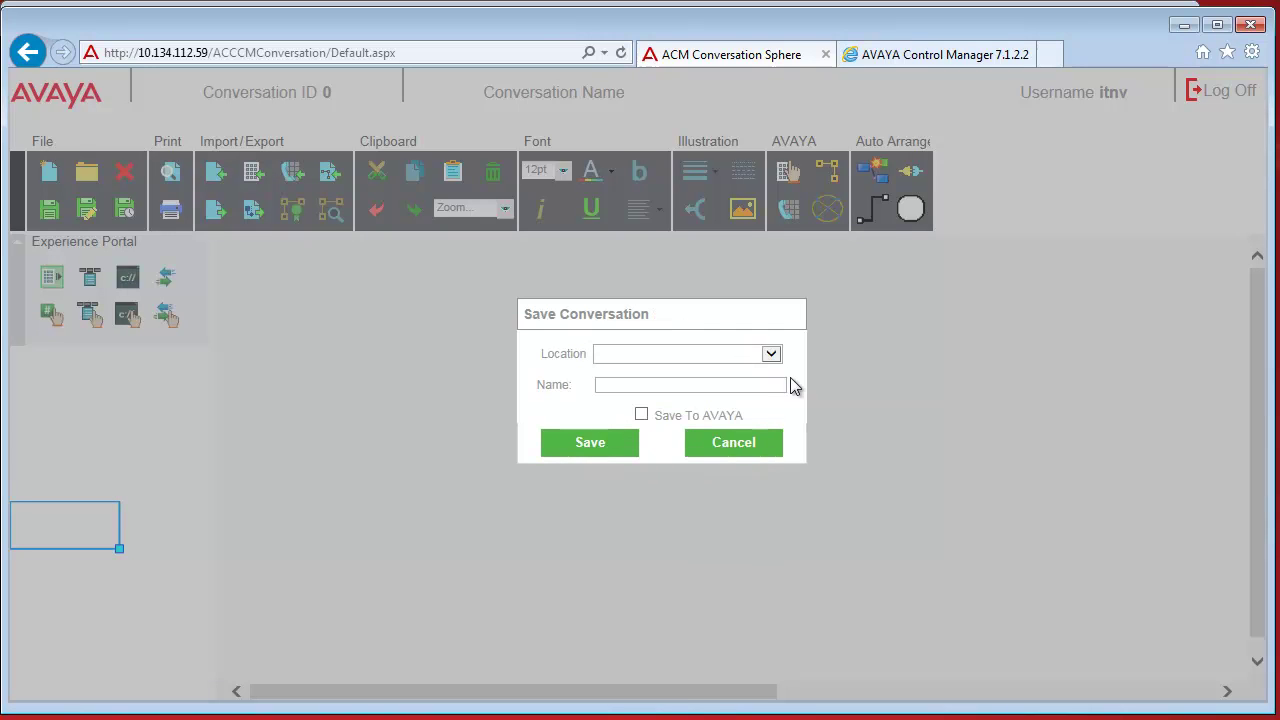
click(771, 355)
click(692, 380)
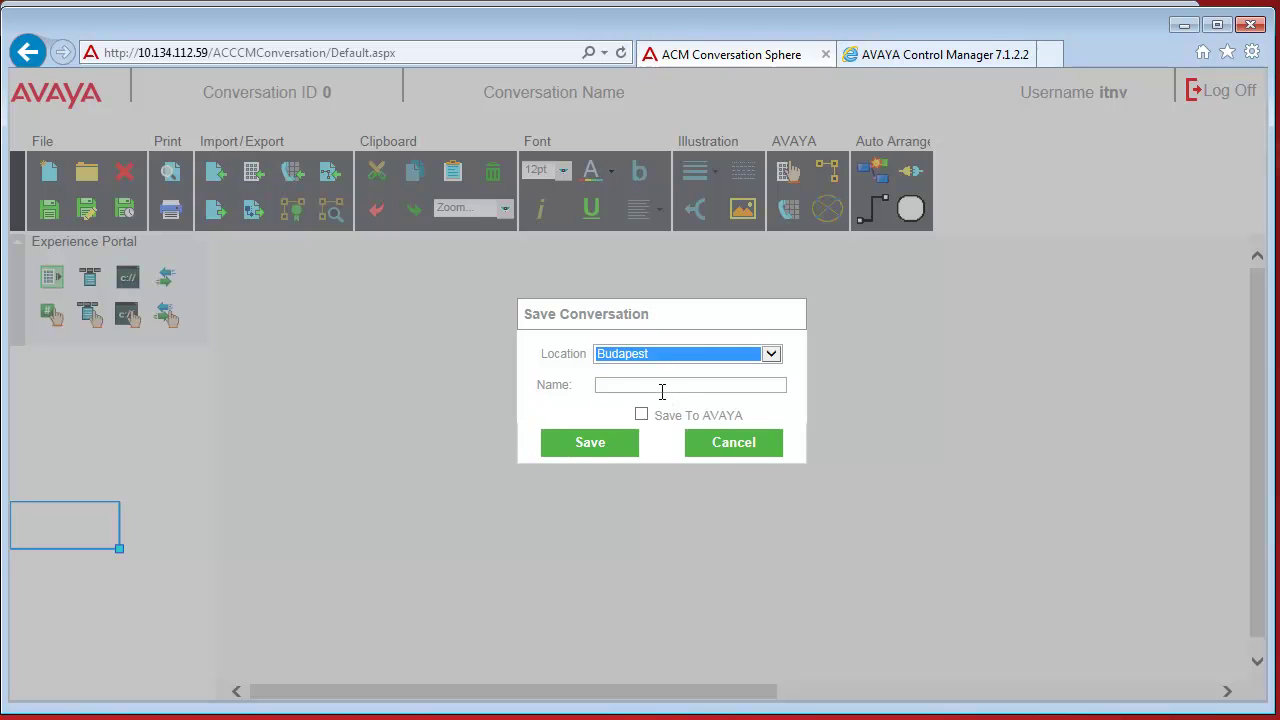
click(662, 386)
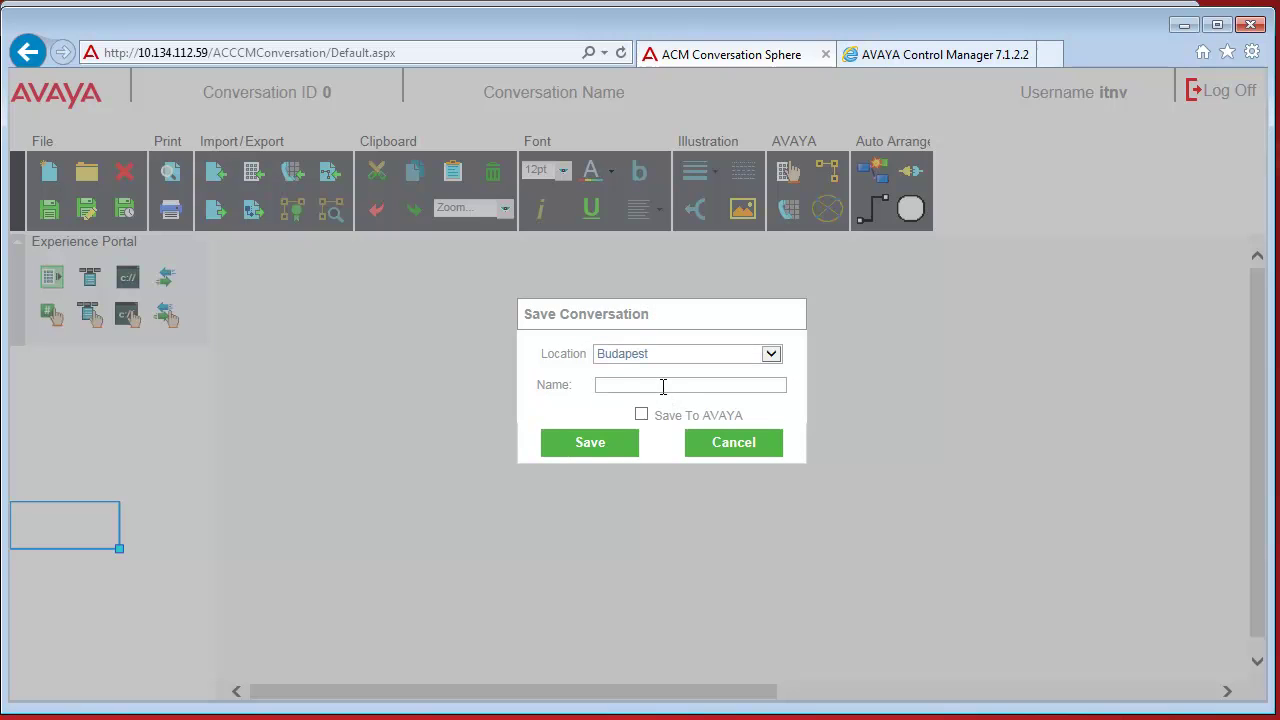
text(98)
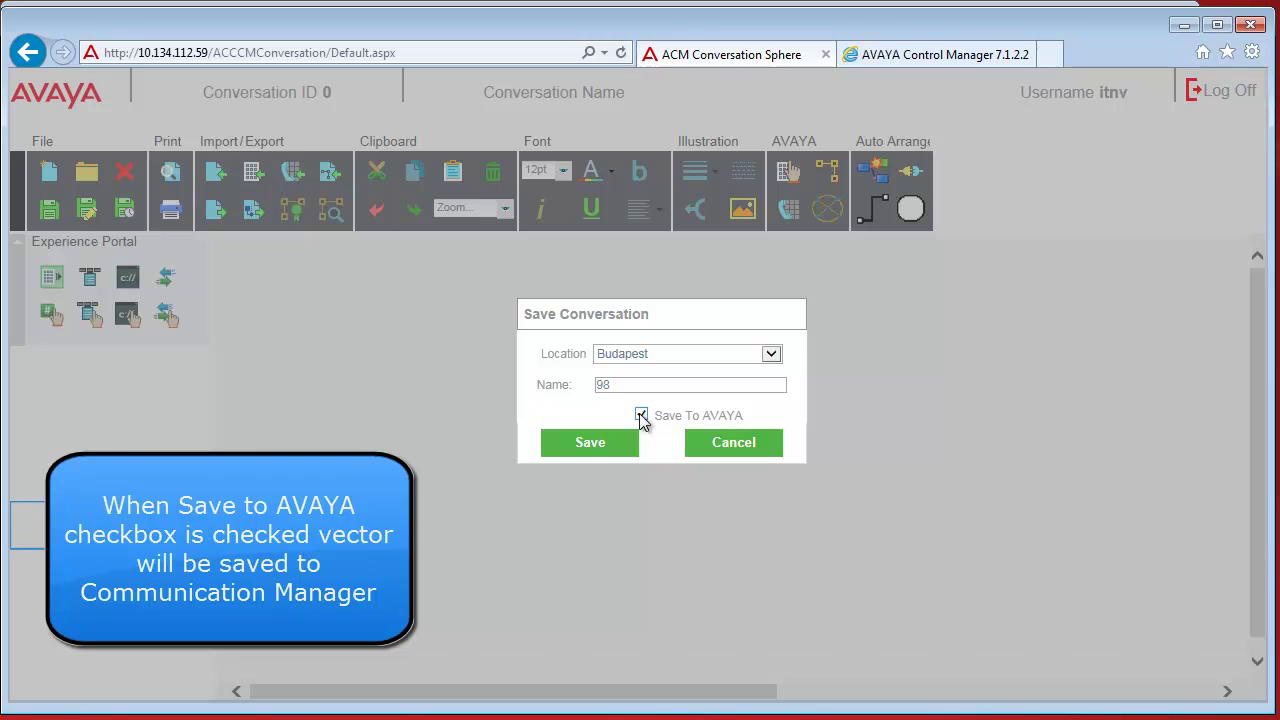
click(582, 444)
click(654, 443)
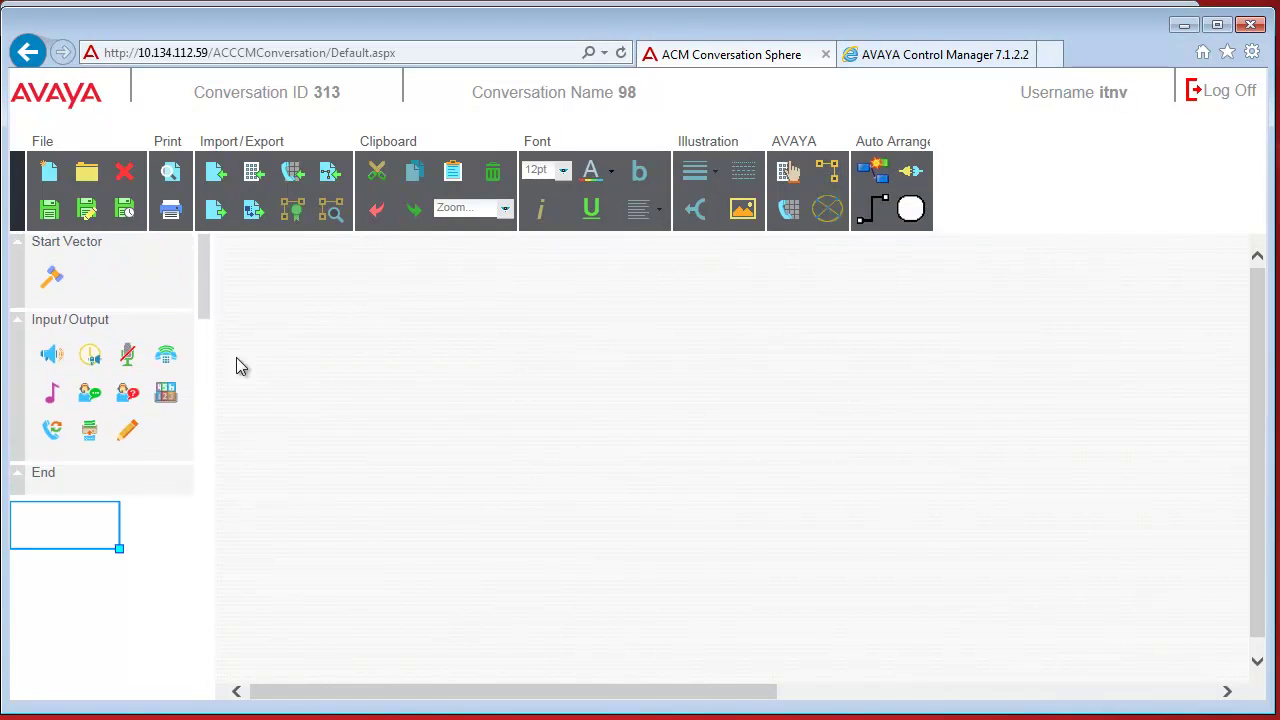
Place StartVector, Ringback, Silence, Music and Stop steps on the canvas.
drag(52, 278, 280, 322)
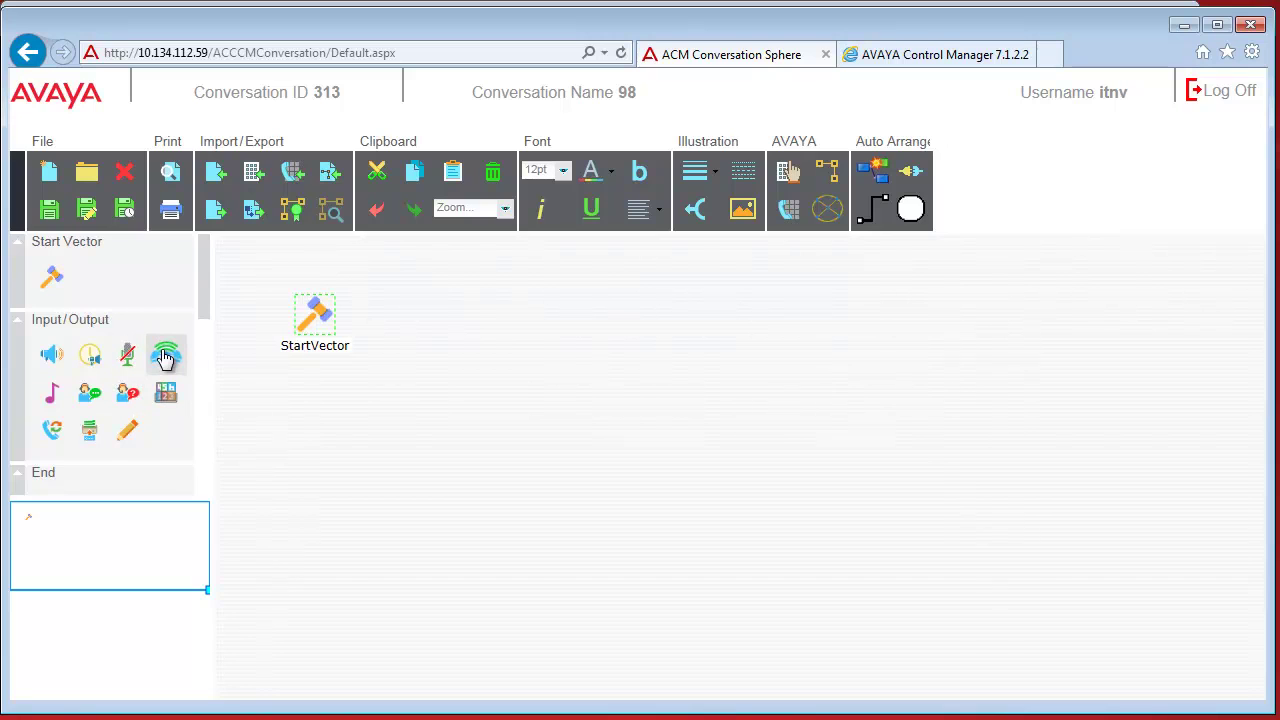
drag(165, 355, 417, 400)
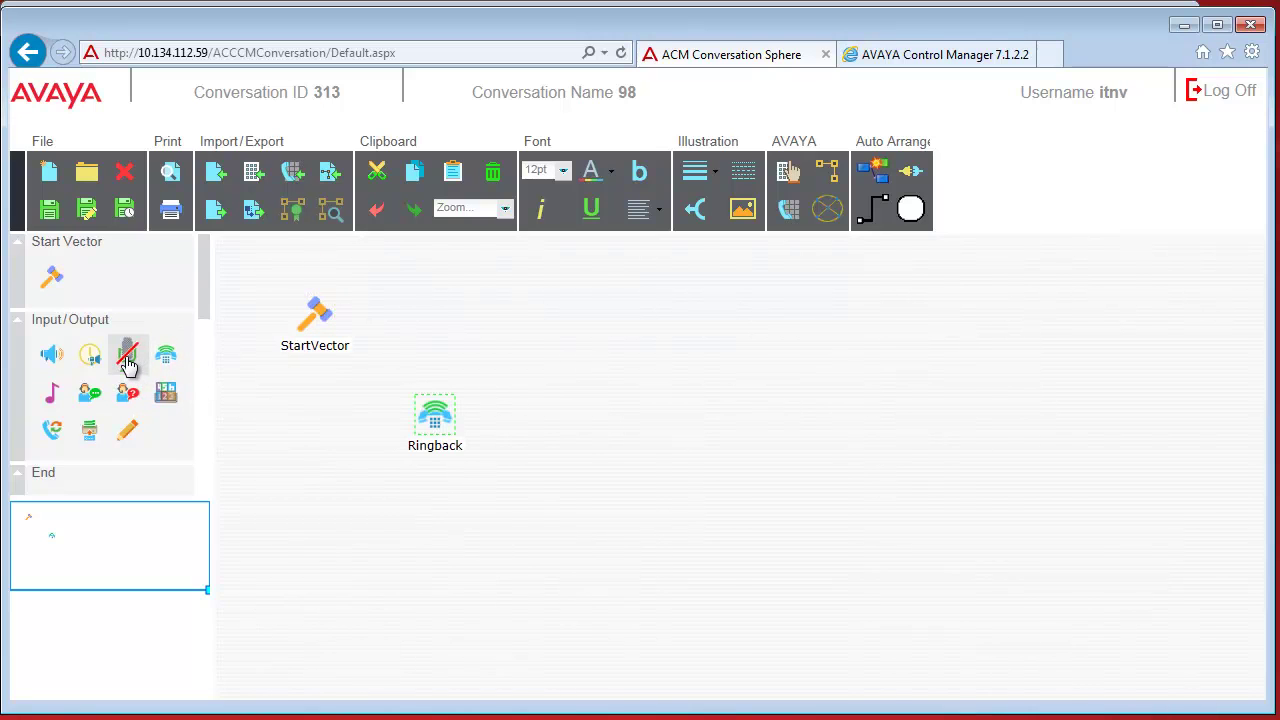
drag(127, 358, 577, 371)
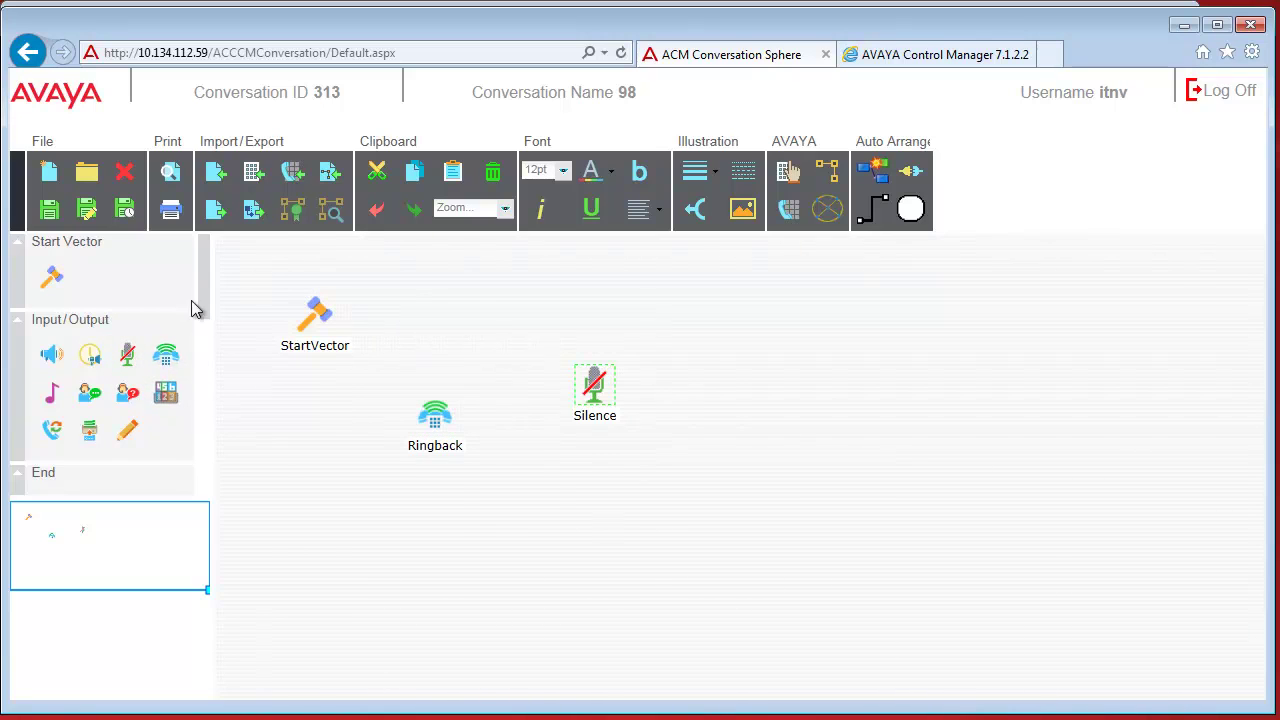
drag(52, 392, 731, 476)
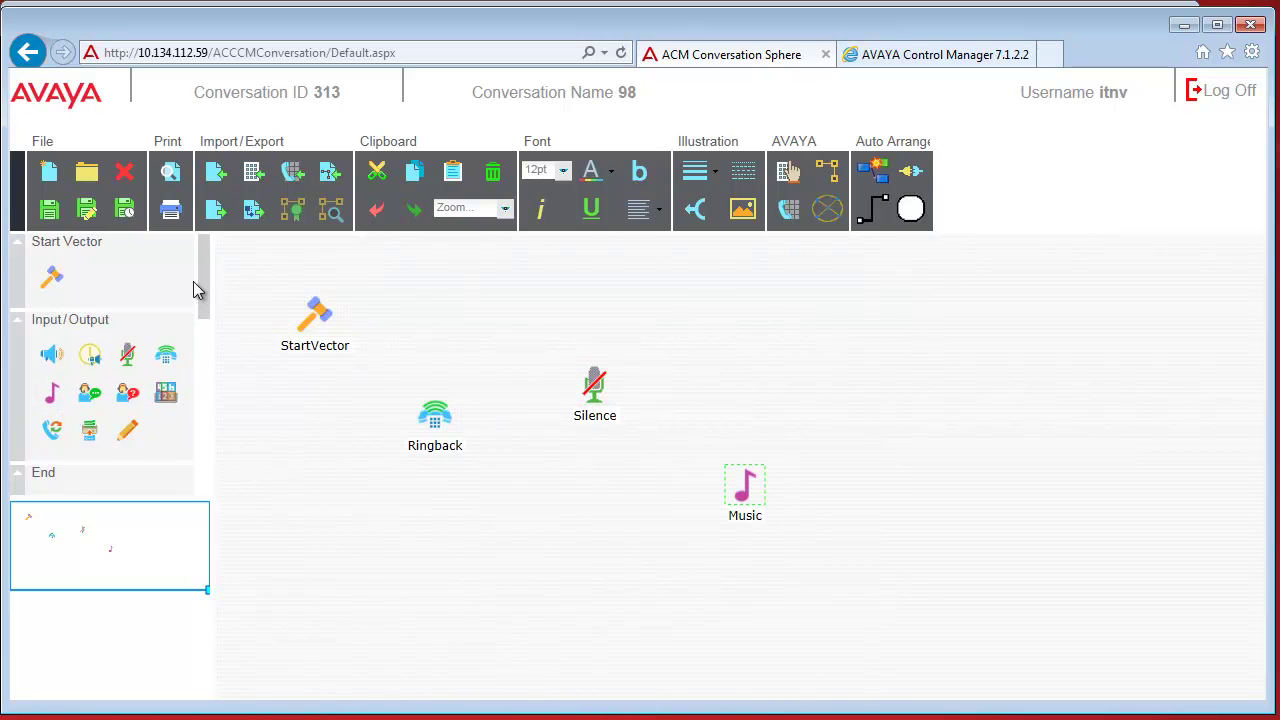
drag(208, 277, 196, 335)
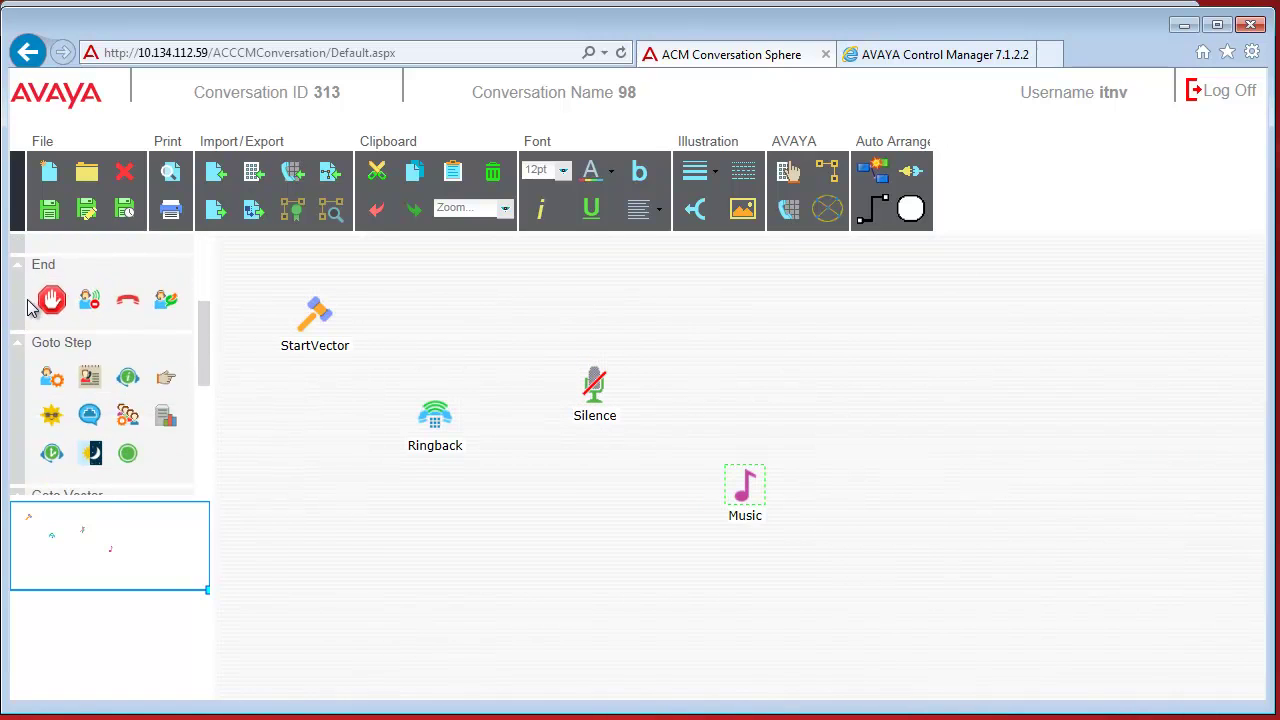
drag(52, 299, 899, 430)
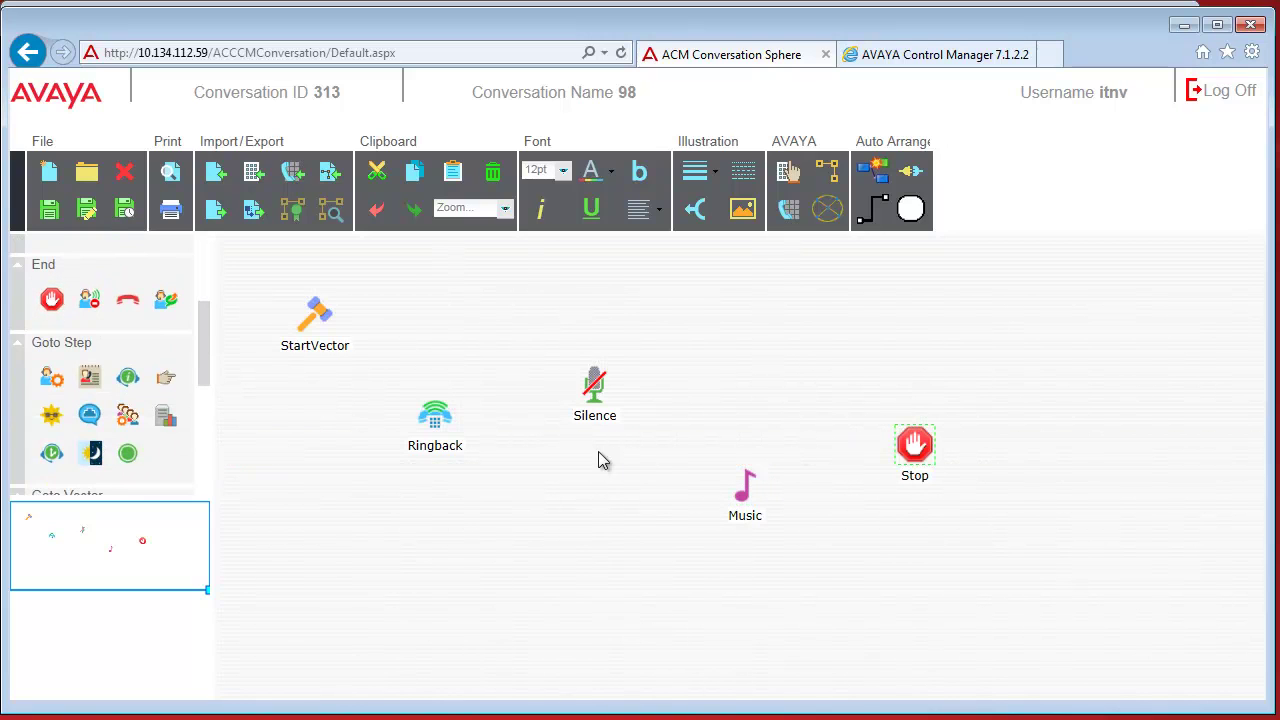
Set StartVector to vector number 98 and Ringback time to 10 seconds.
double_click(303, 327)
click(612, 254)
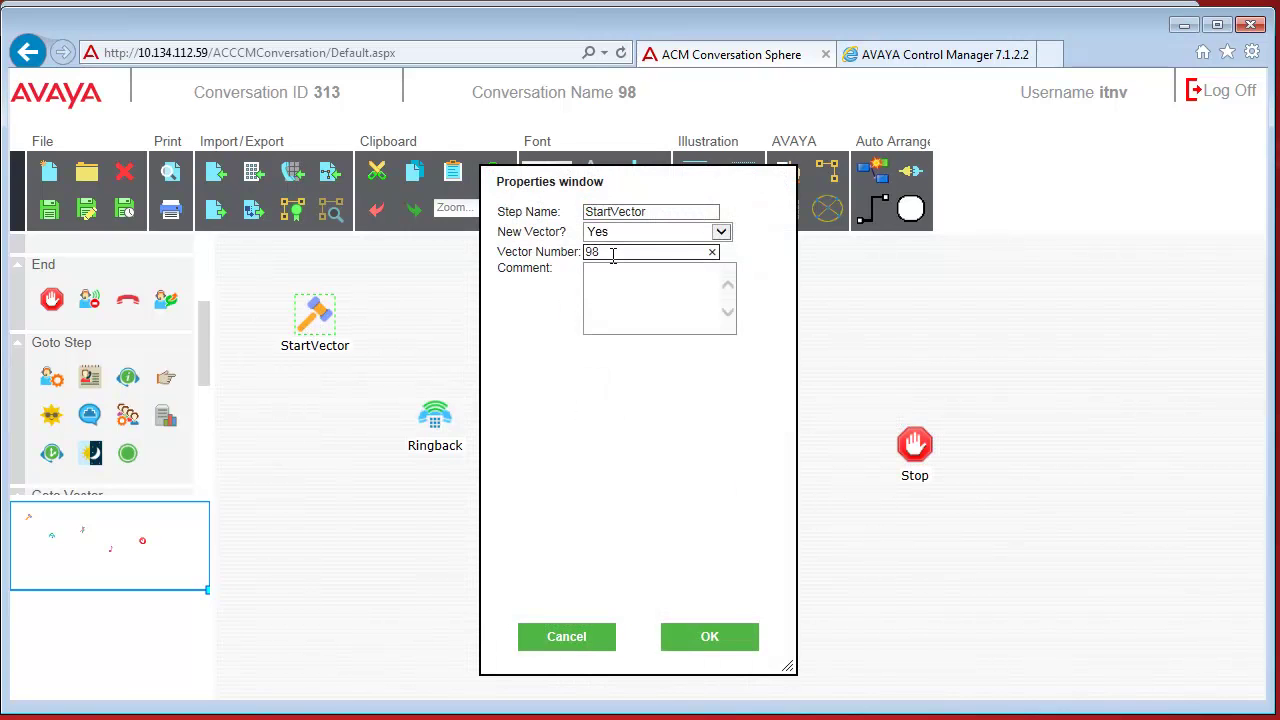
click(709, 638)
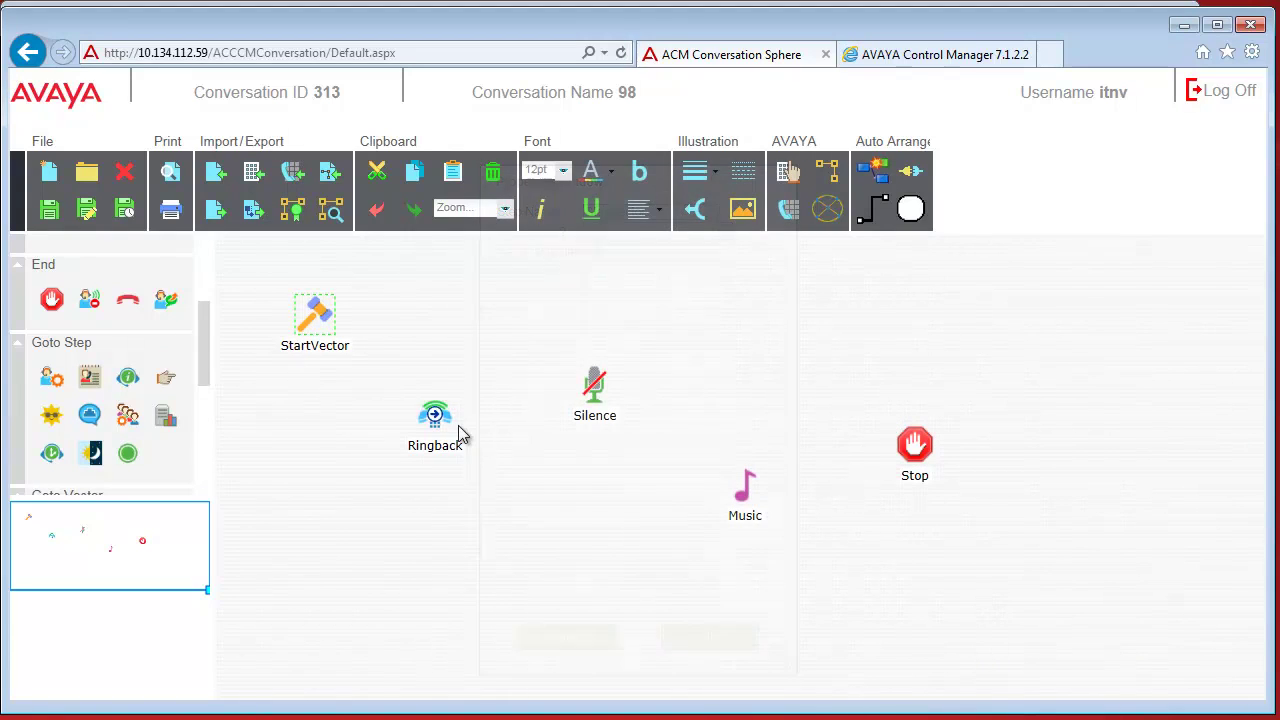
double_click(443, 430)
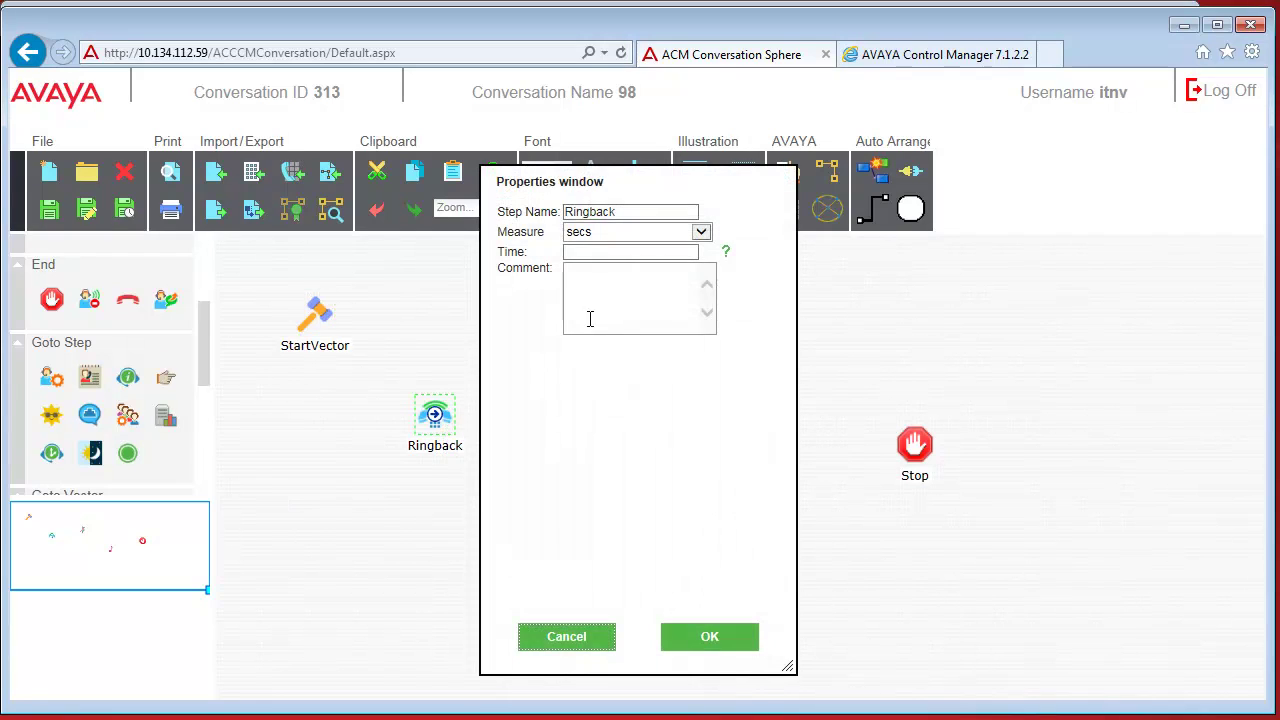
click(601, 253)
text(10)
click(678, 641)
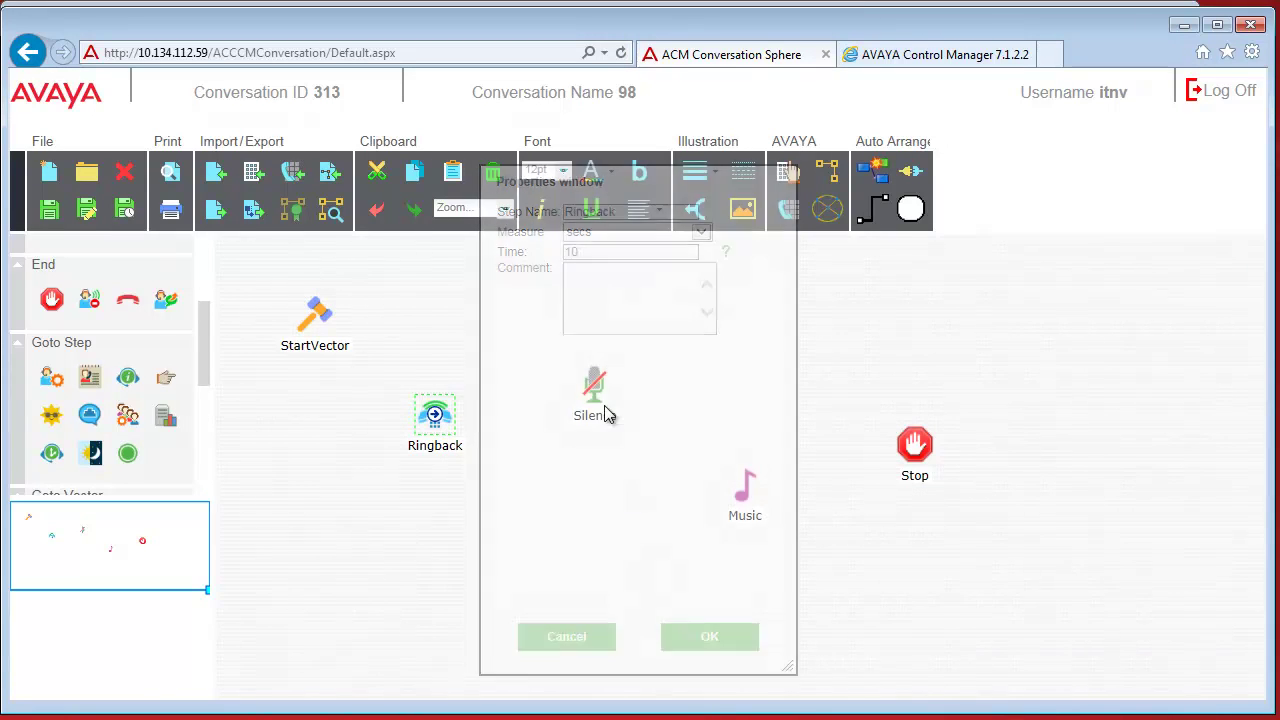
Set the Silence time to 10 seconds and the Music time to 120 seconds.
double_click(596, 392)
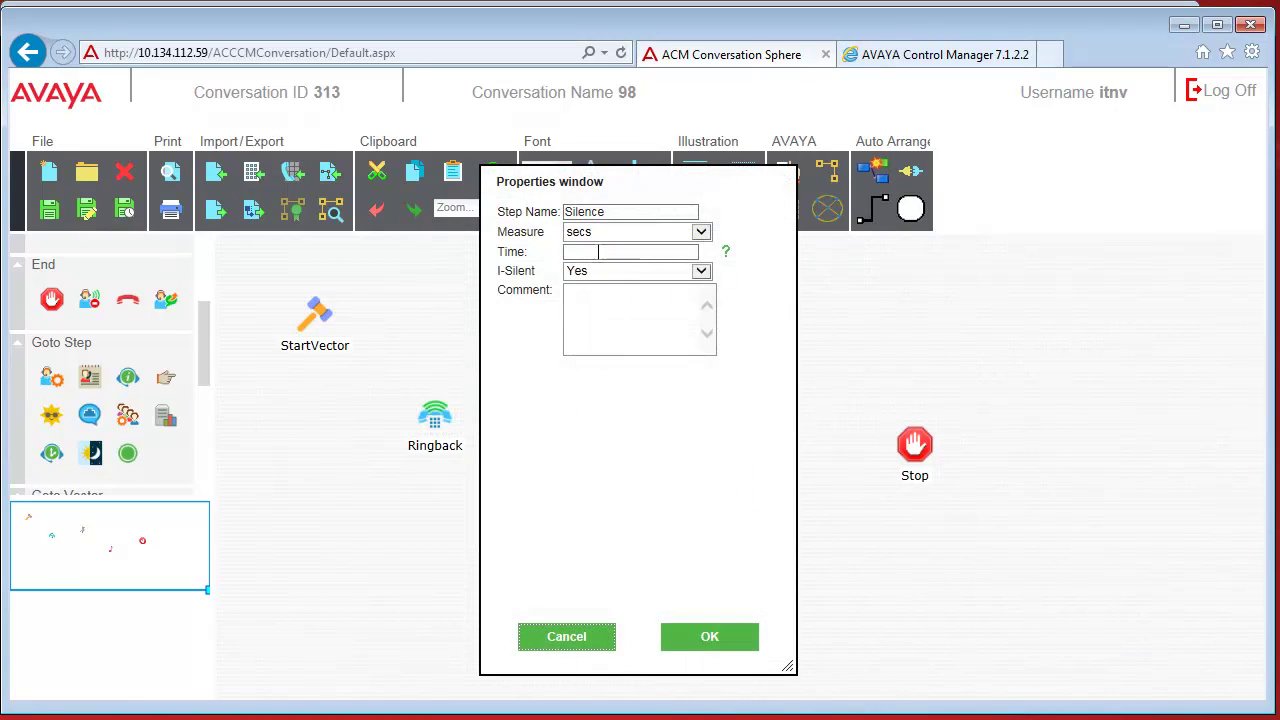
click(598, 252)
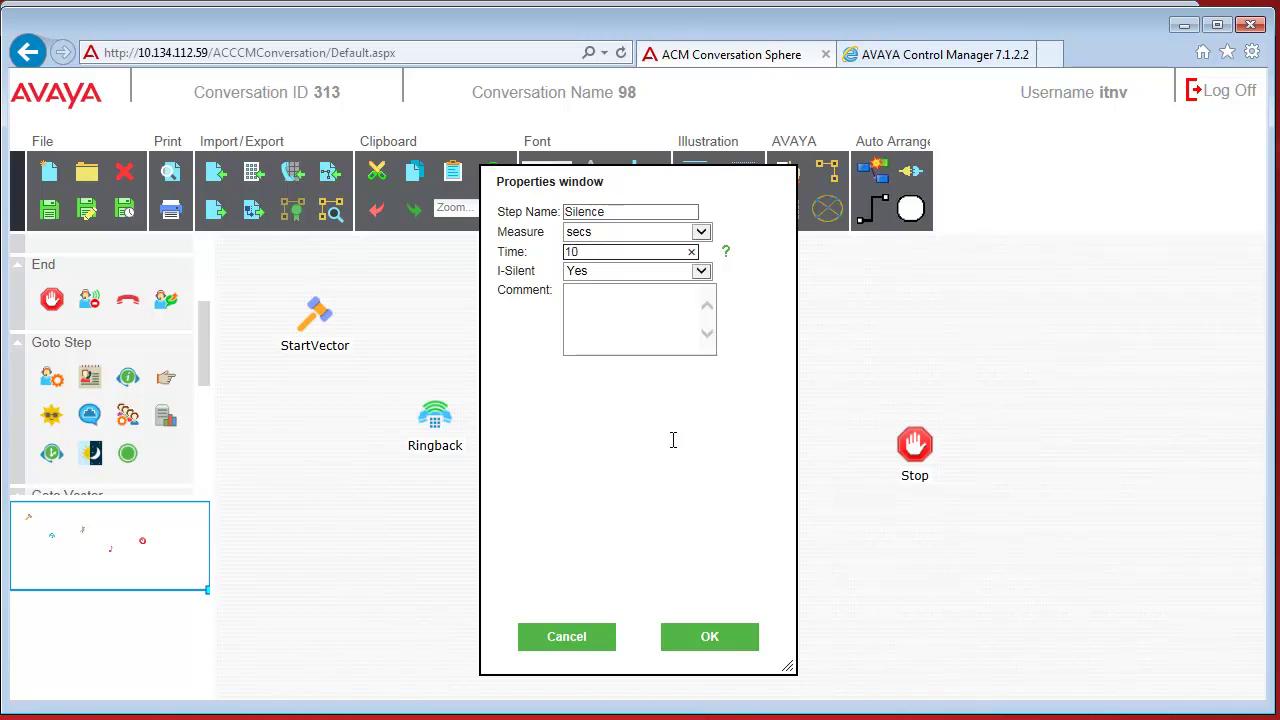
click(700, 634)
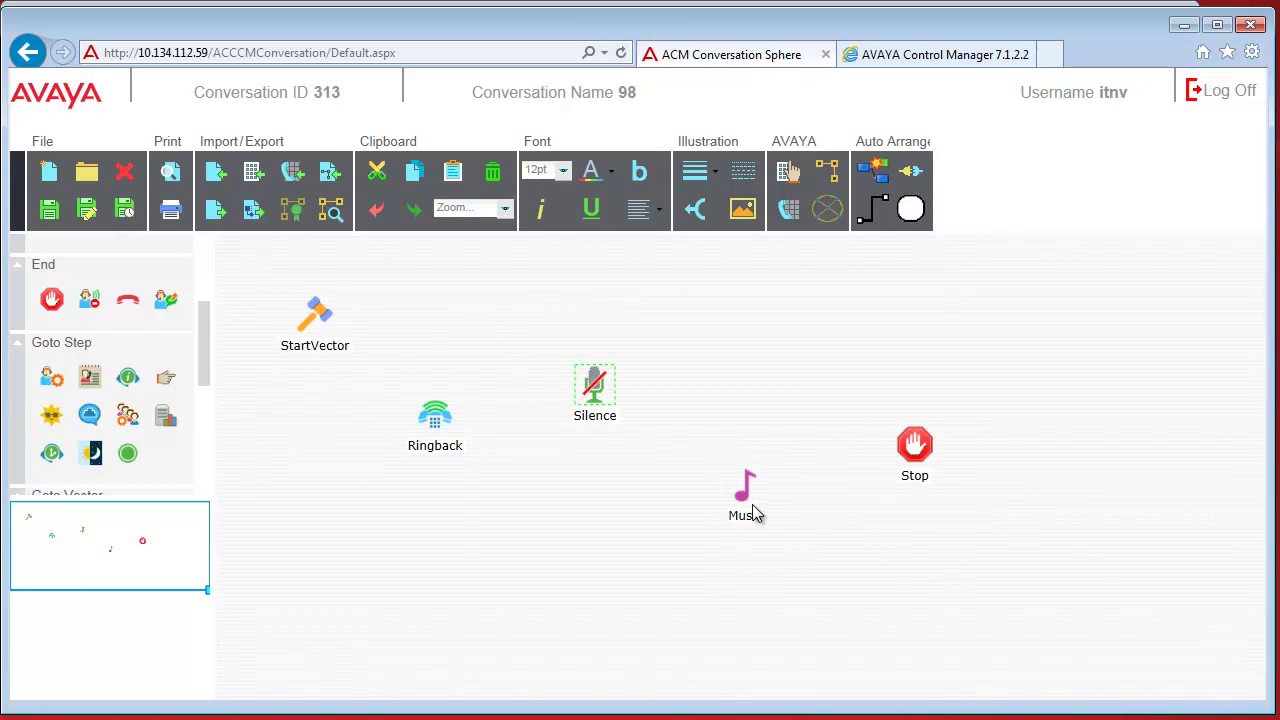
double_click(745, 500)
click(591, 253)
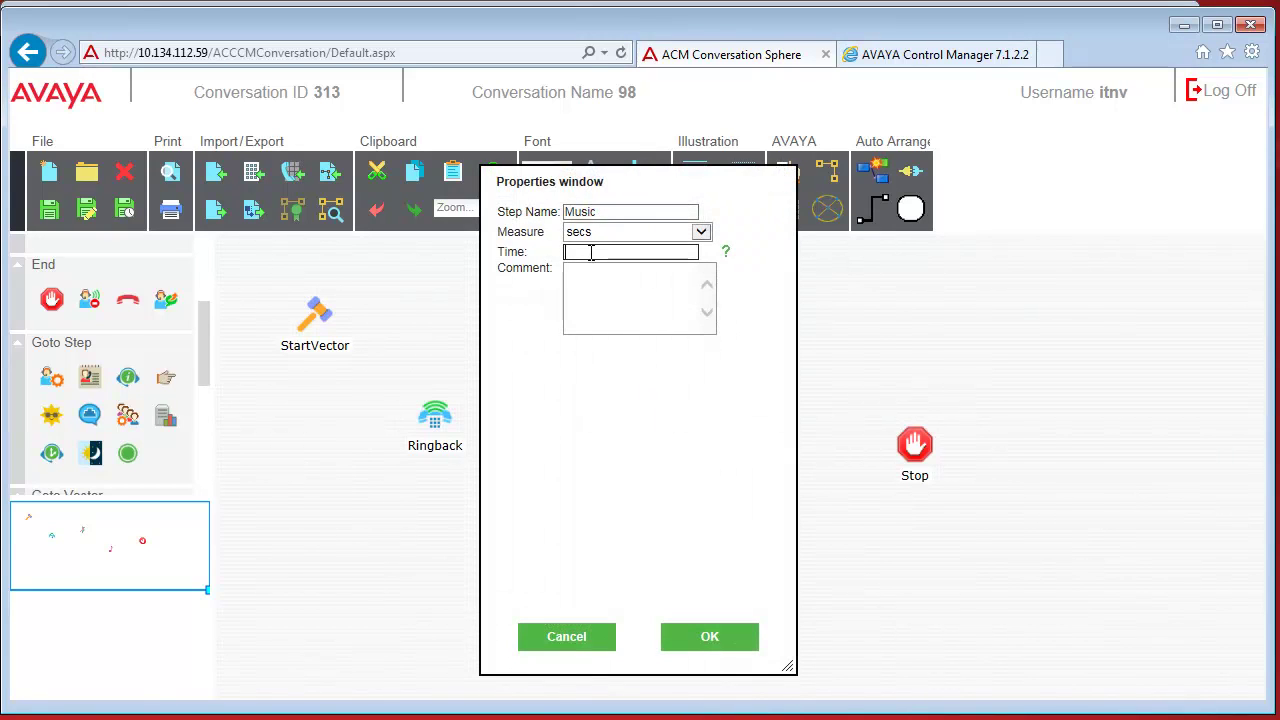
text(120)
click(700, 638)
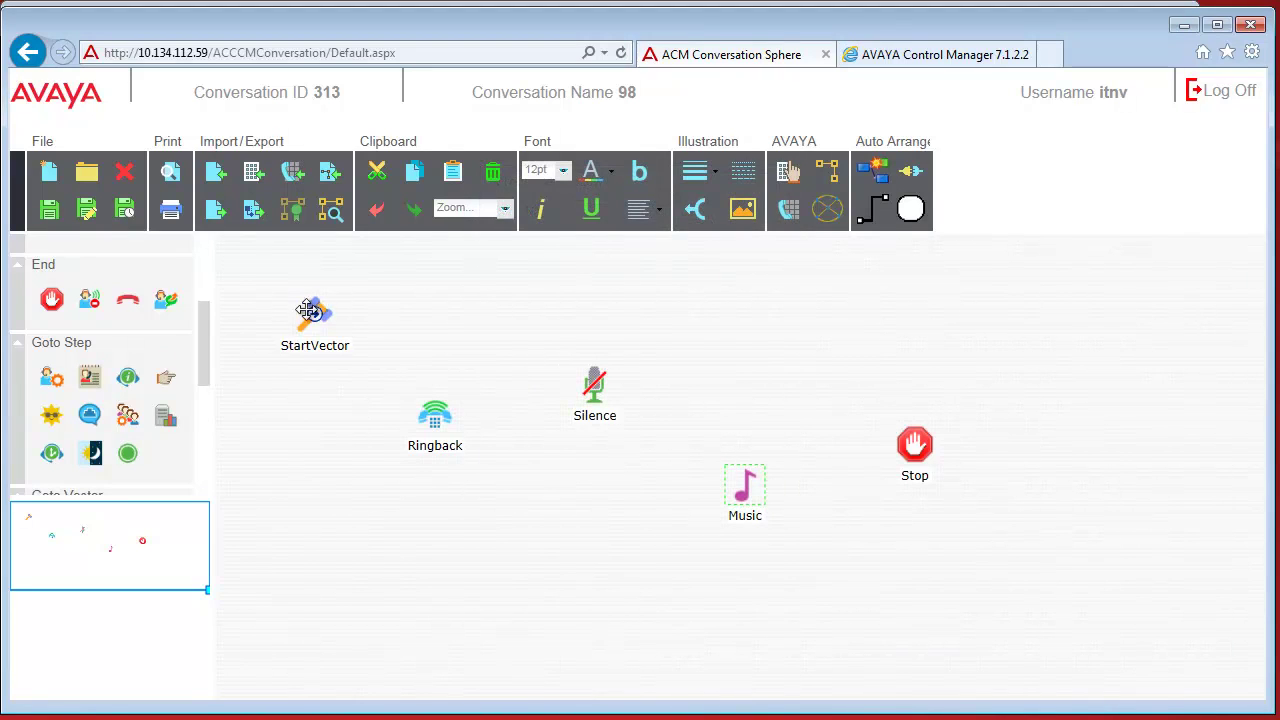
Chain StartVector through Ringback, Silence and Music to Stop.
mouse_move(336, 308)
drag(336, 308, 912, 450)
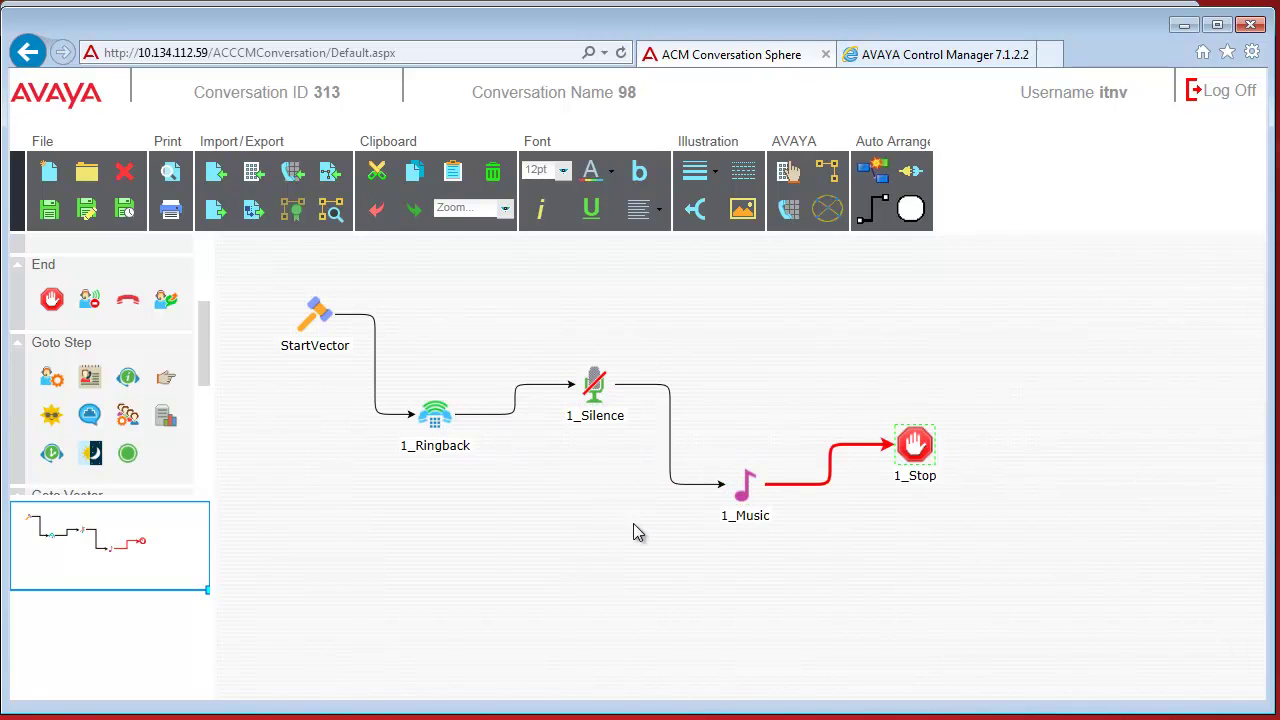
Save conversation 98 to Avaya under Budapest, then bring up the PuTTY session.
click(48, 210)
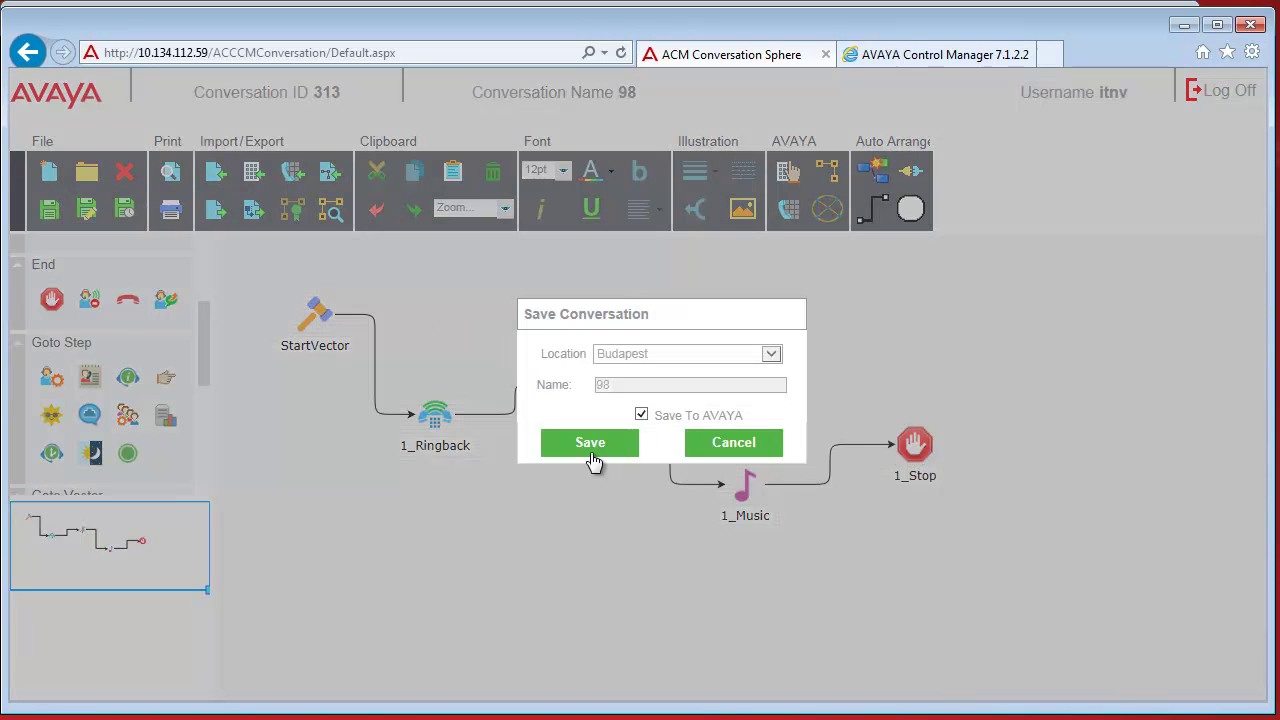
click(585, 447)
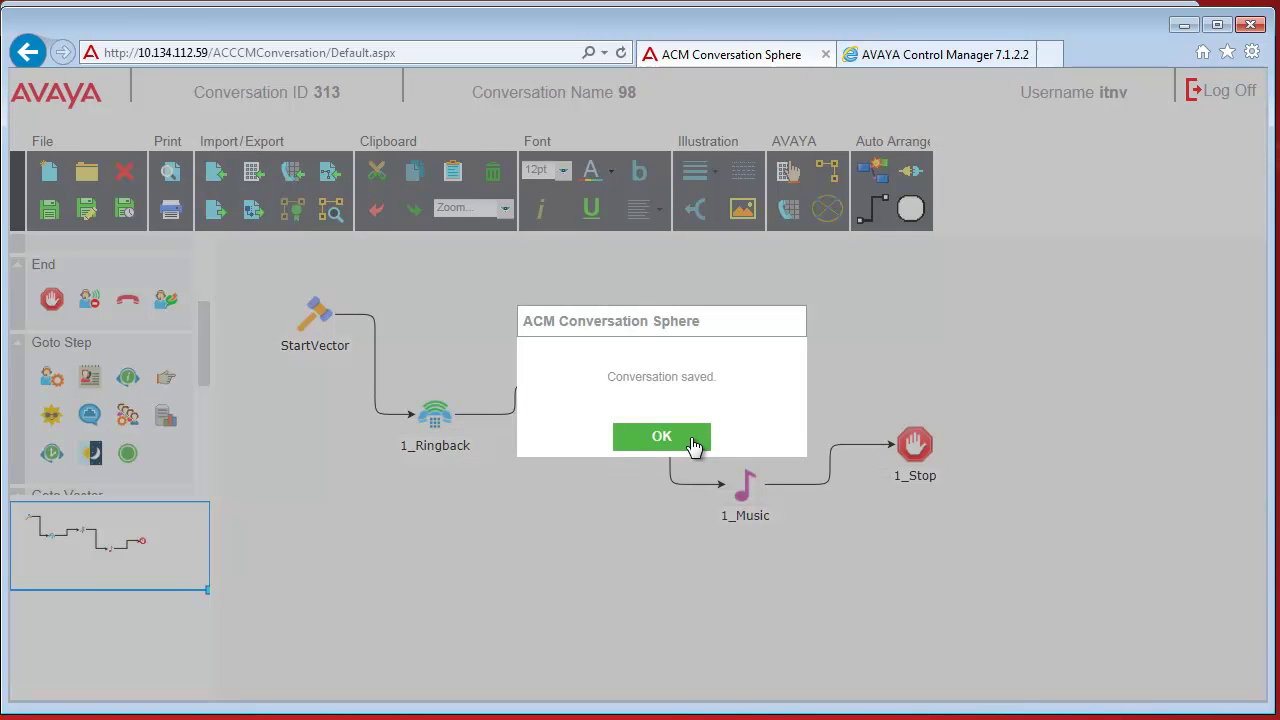
click(690, 440)
key(alt+Tab)
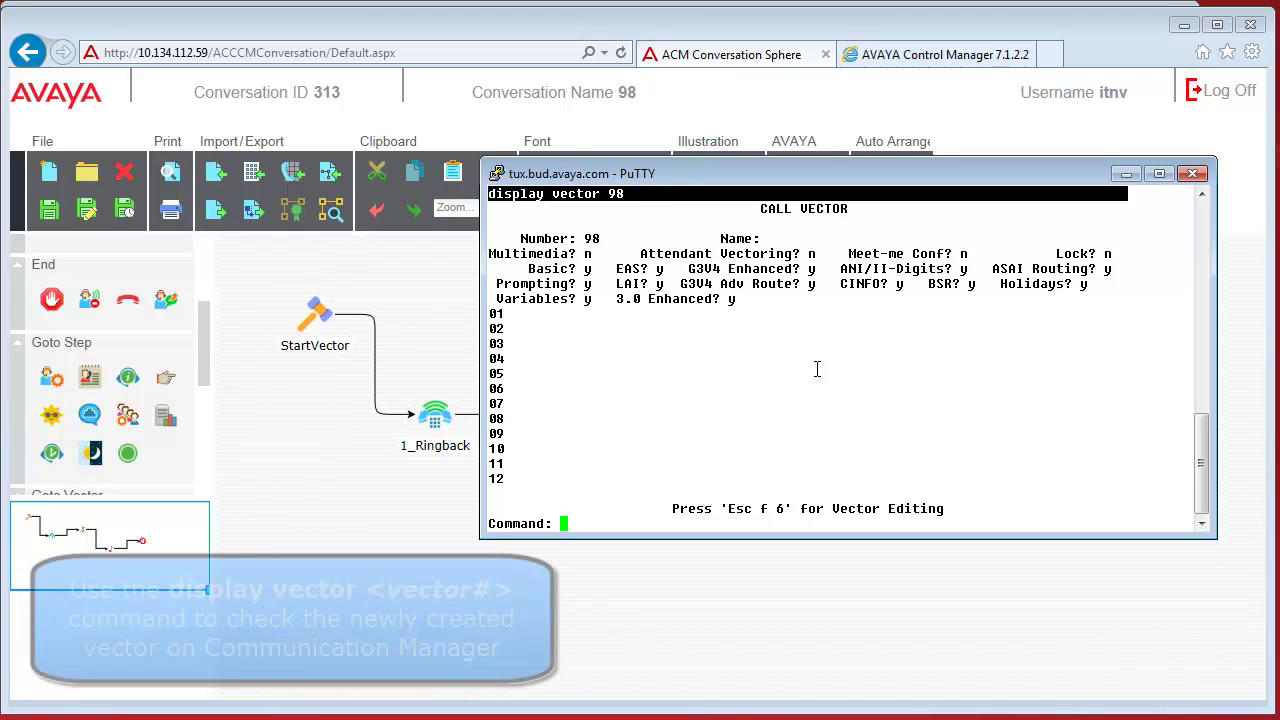
Run 'display vector 98' to confirm ringback 10, silence 10, music 120 secs, stop.
text(disp)
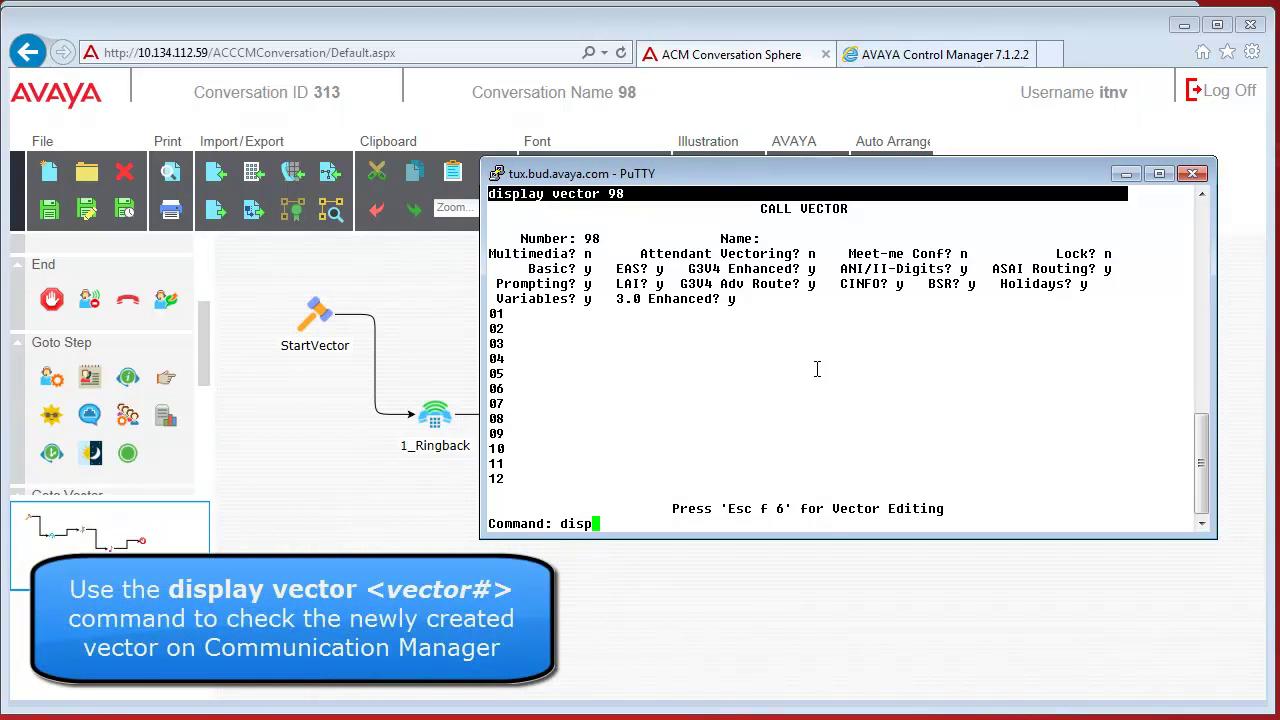
text(lay vector)
text( 98)
key(Return)
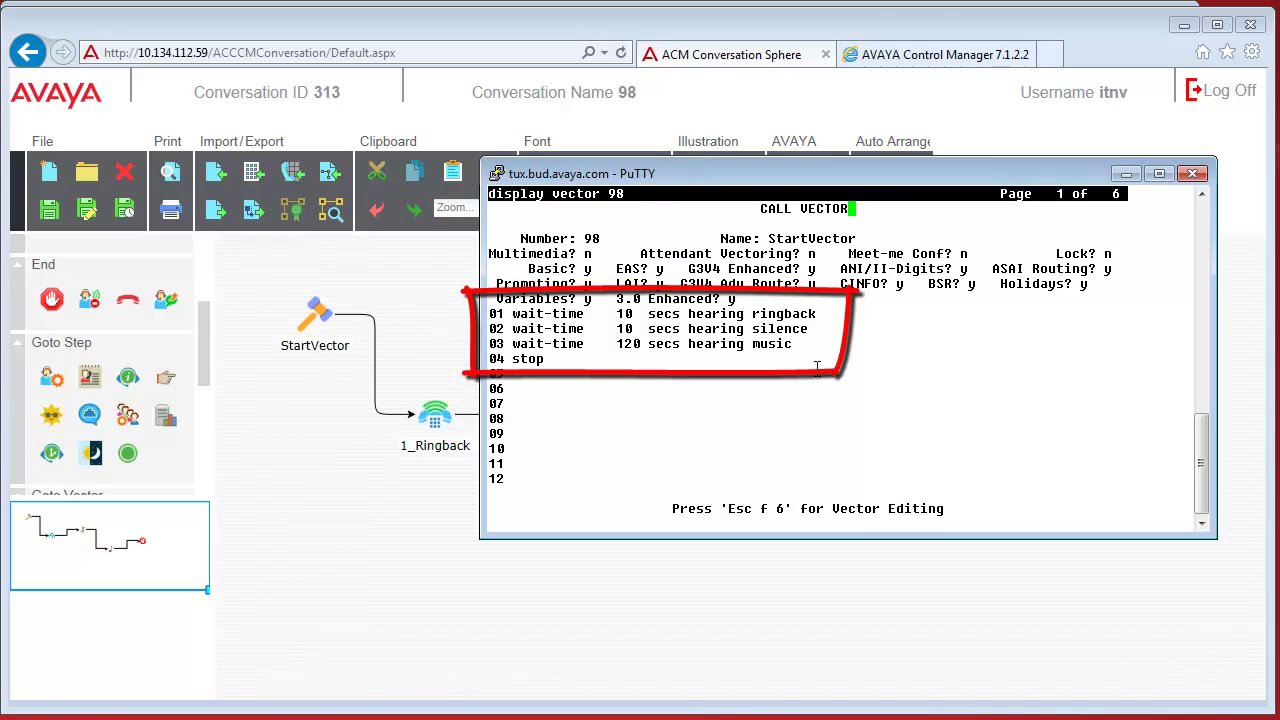
Back in conversation 98, export it to an .acs file and dismiss the download prompt.
click(1125, 174)
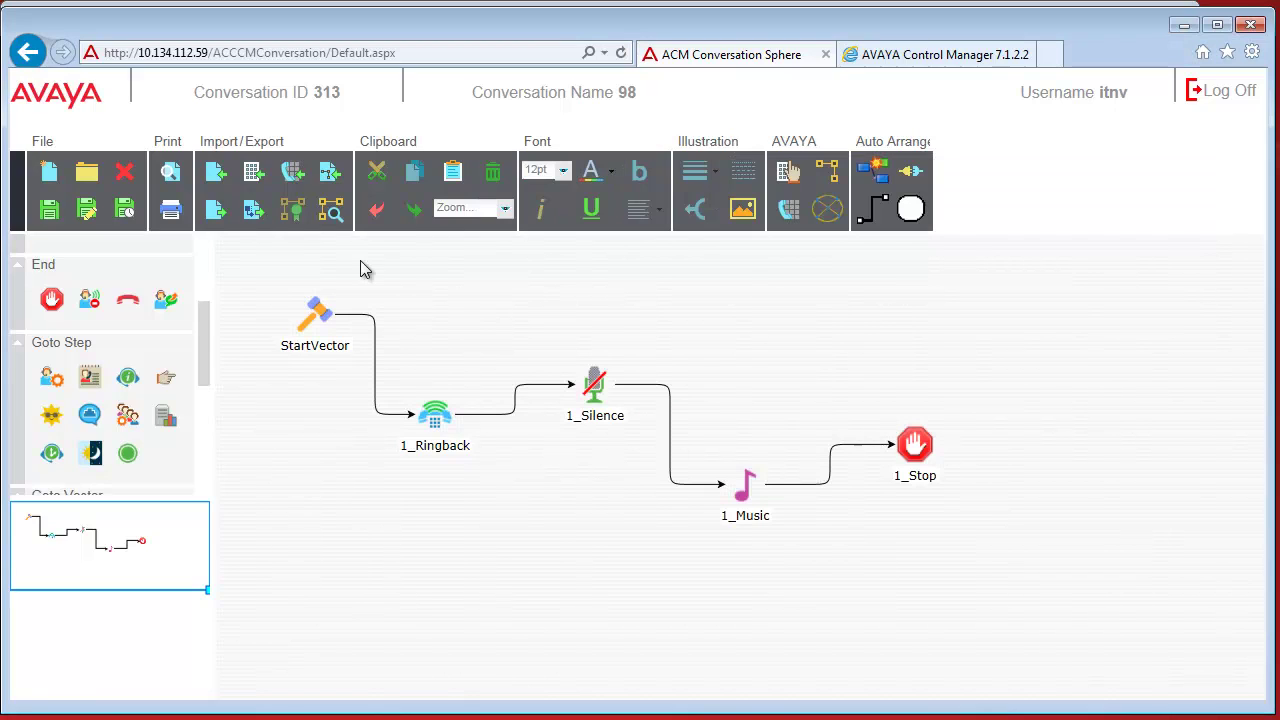
click(215, 210)
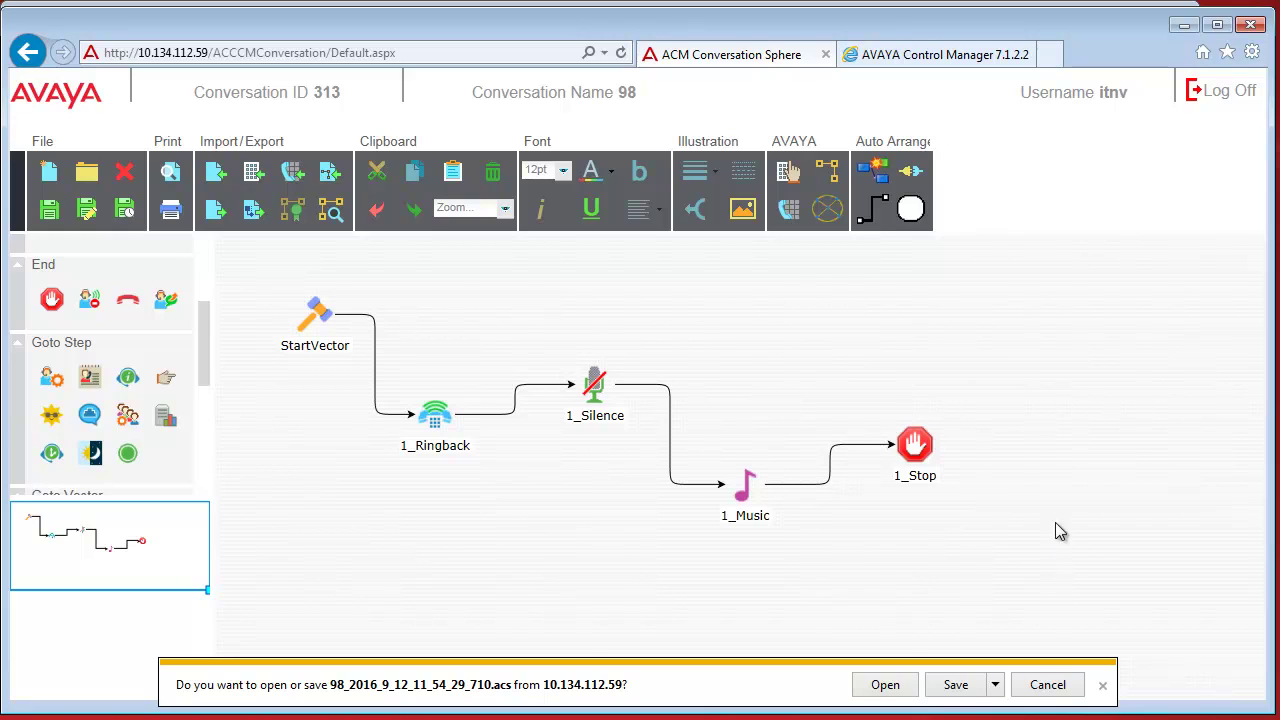
click(1049, 682)
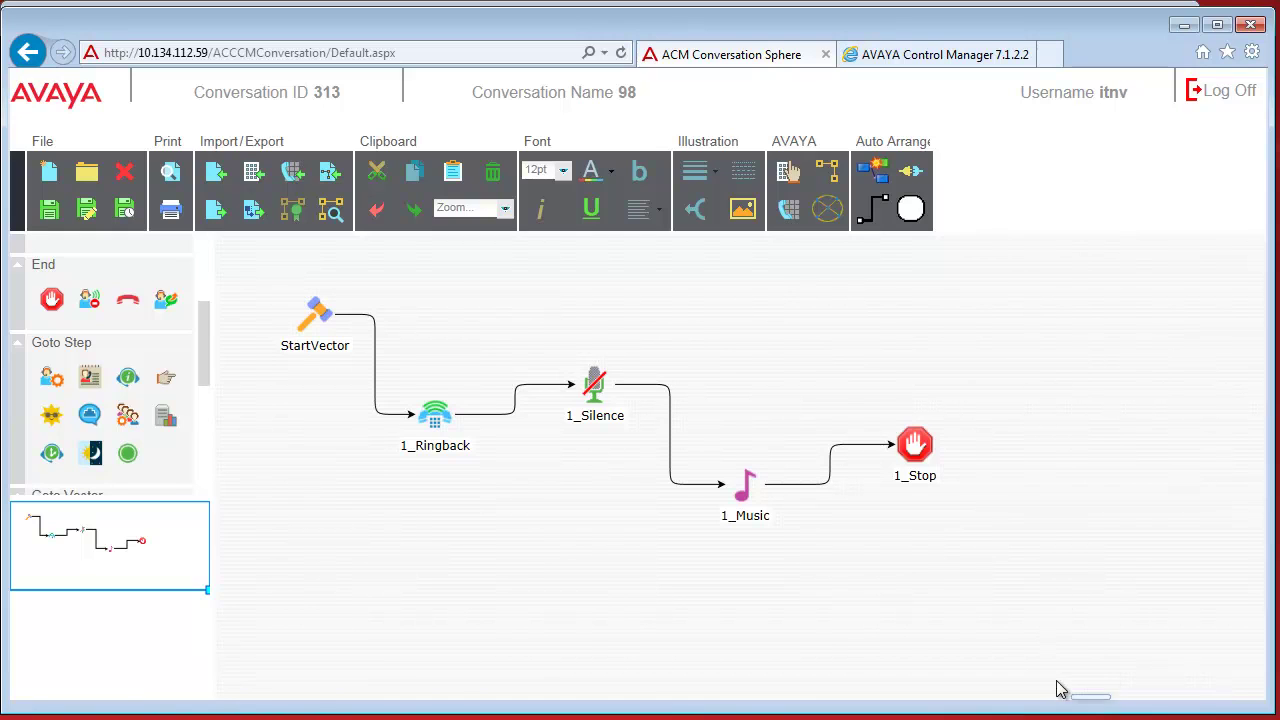
Export conversation 98 to Visio and save the 41.0 KB .vsd download.
click(250, 215)
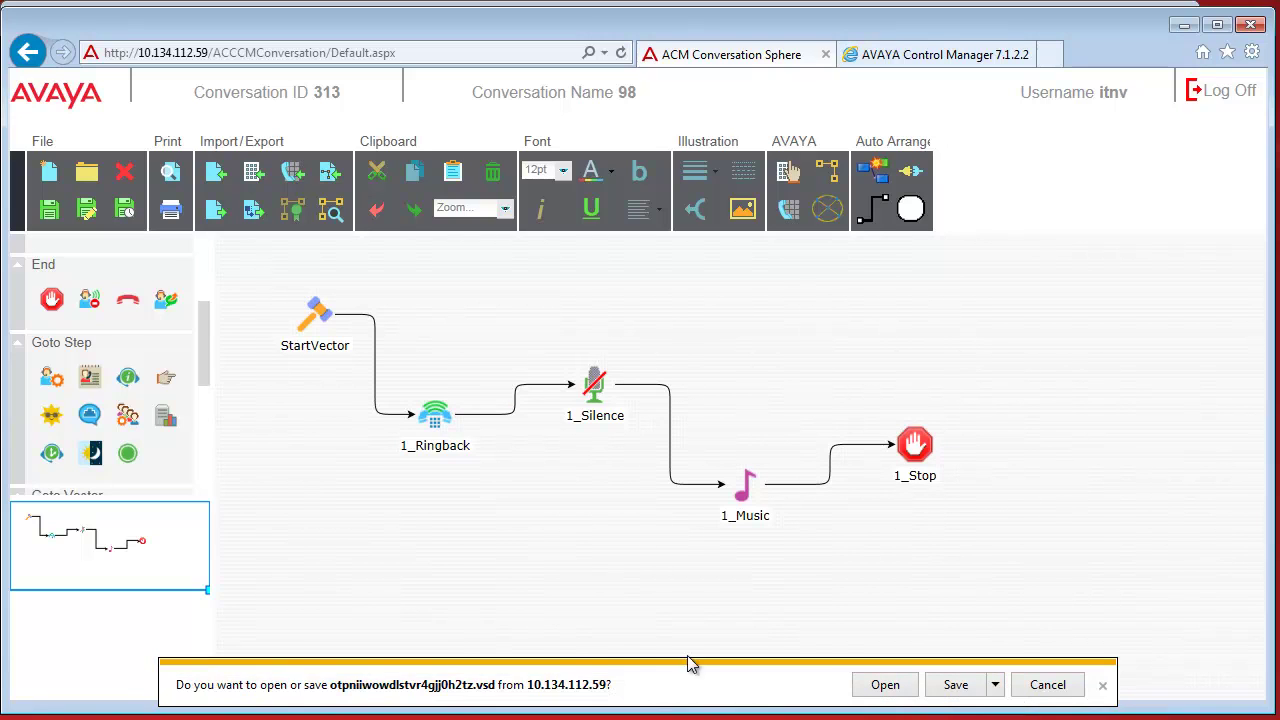
click(955, 685)
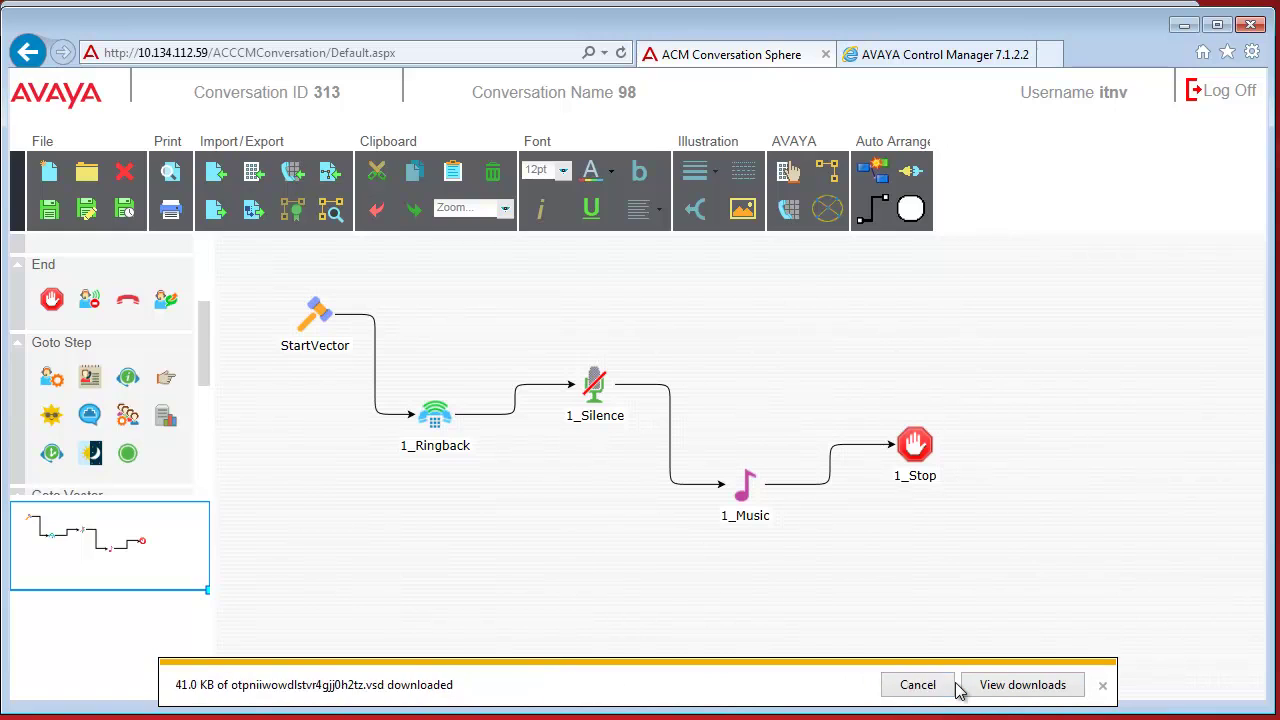